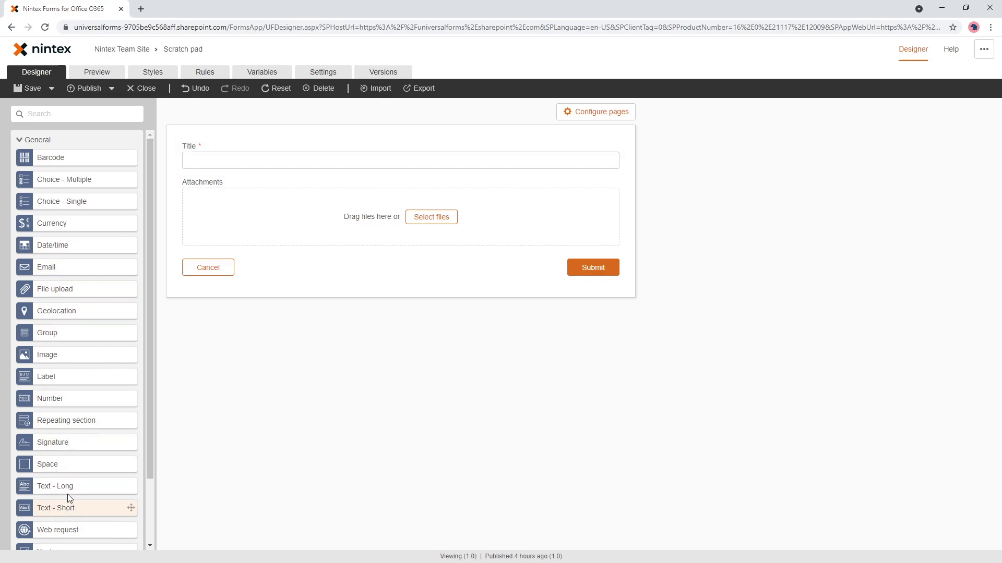
Add a Number field below Title on the form.
scroll(67, 313, "down", 2)
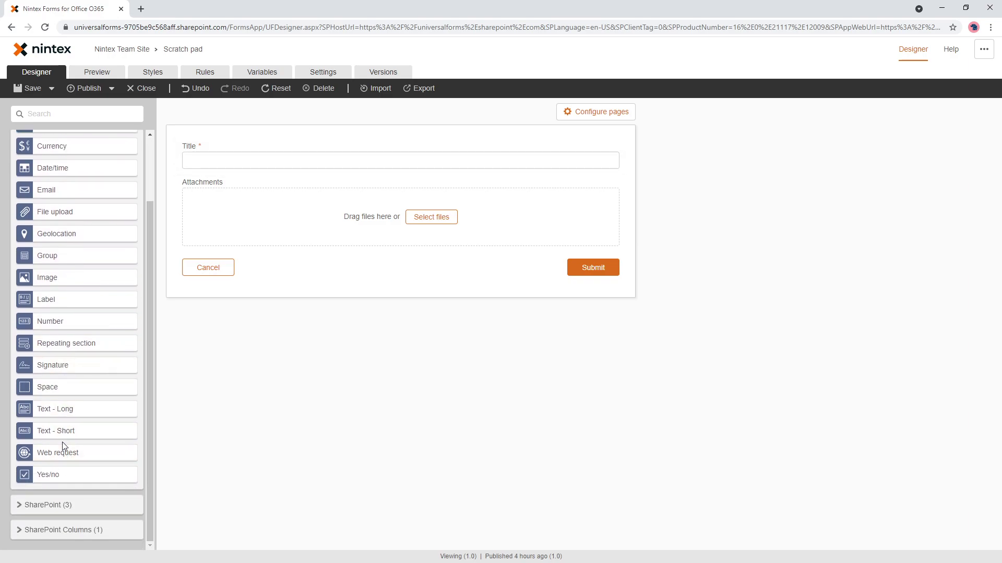
scroll(63, 407, "up", 2)
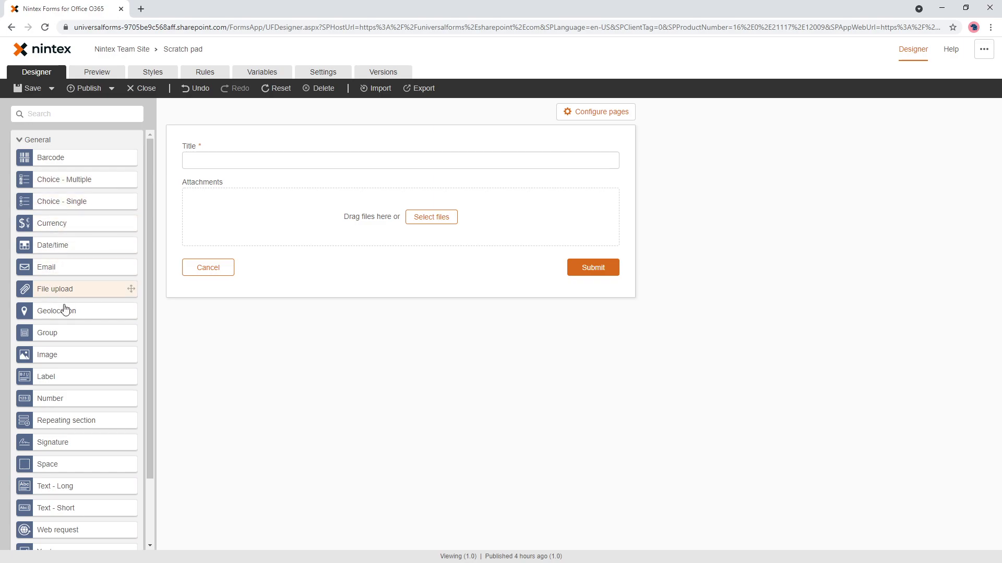
scroll(67, 504, "down", 1)
left_click_drag(53, 350, 266, 178)
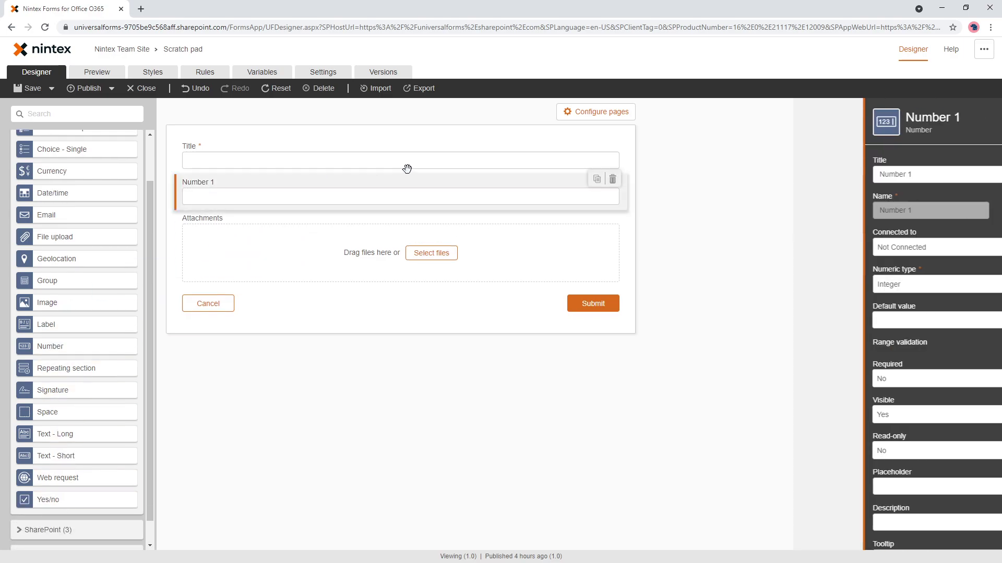
In preview, enter the long decimal 2362362772723.37643743 into Number 1 and select it.
left_click(97, 72)
left_click(317, 176)
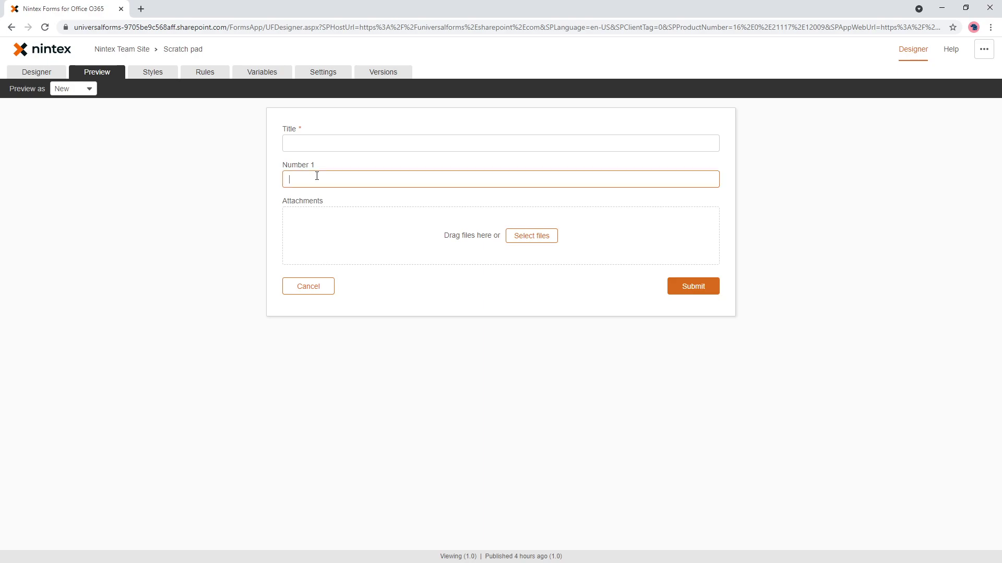
type("2362362772723.37643743")
triple_click(395, 176)
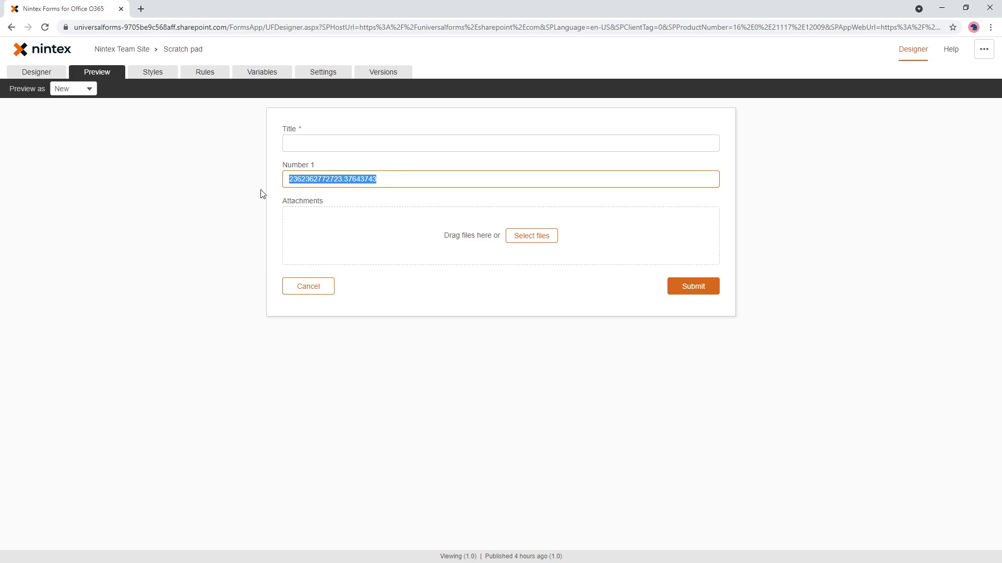
left_click(36, 71)
Add a Currency 1 field below Number 1 and start a form rule named 'Set currency field'.
left_click_drag(78, 223, 277, 211)
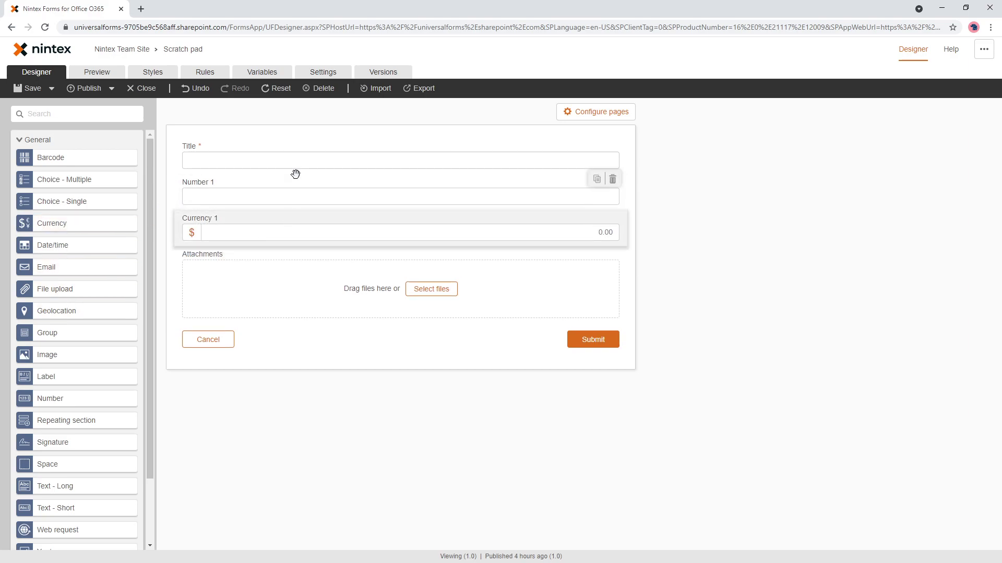
left_click(204, 72)
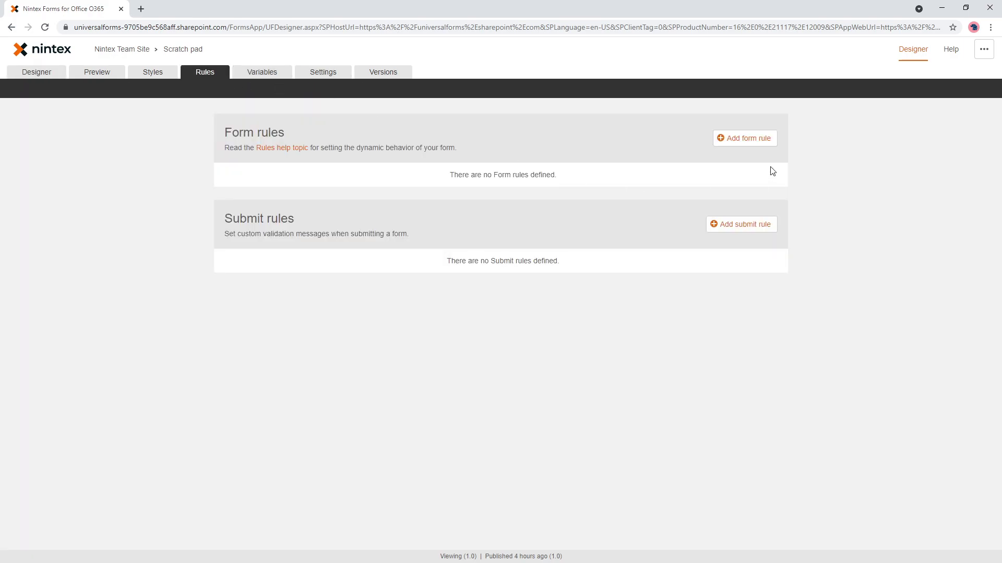
left_click(751, 138)
left_click(315, 177)
type("Set ")
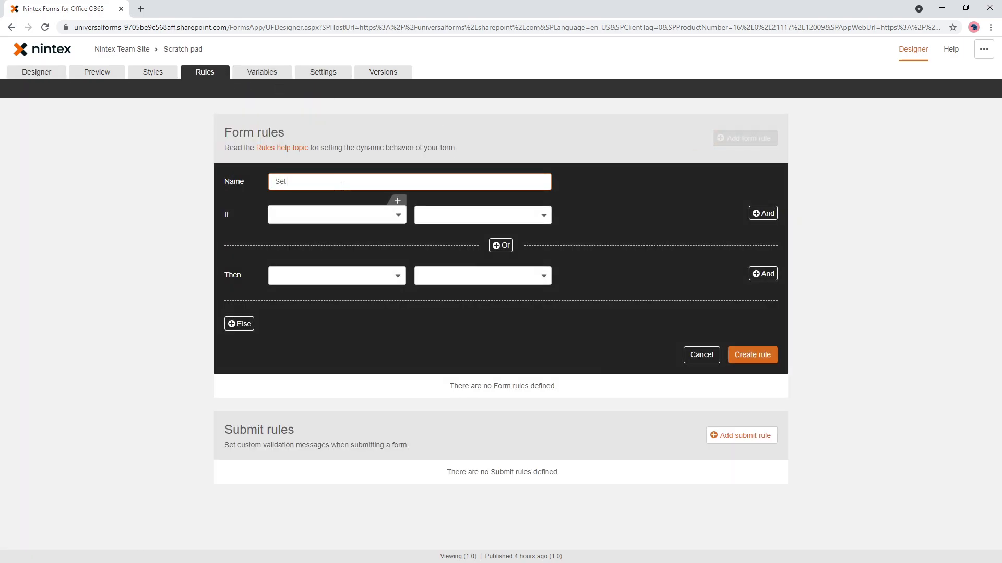
type("currency field")
Make the rule: if Number 1 is filled, set Currency 1 Value to Number 1.
left_click(336, 214)
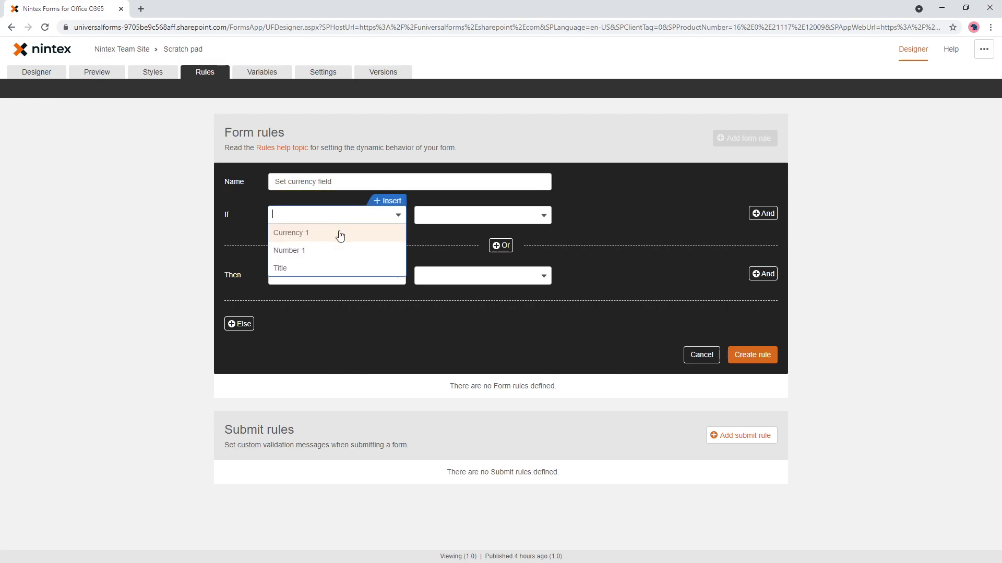
left_click(314, 250)
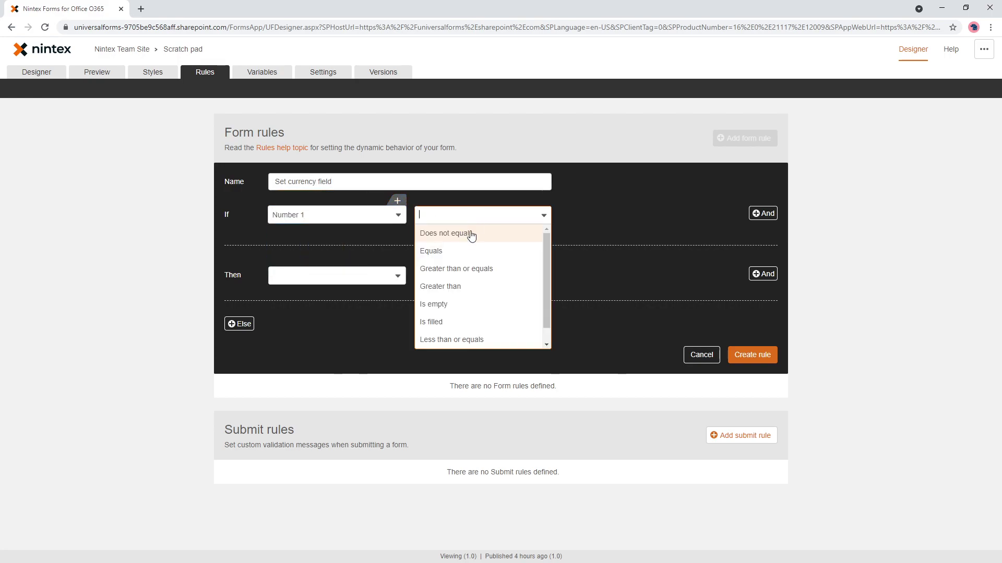
left_click(446, 326)
left_click(313, 276)
left_click(313, 326)
left_click(460, 275)
scroll(451, 351, "down", 2)
left_click(447, 382)
left_click(686, 270)
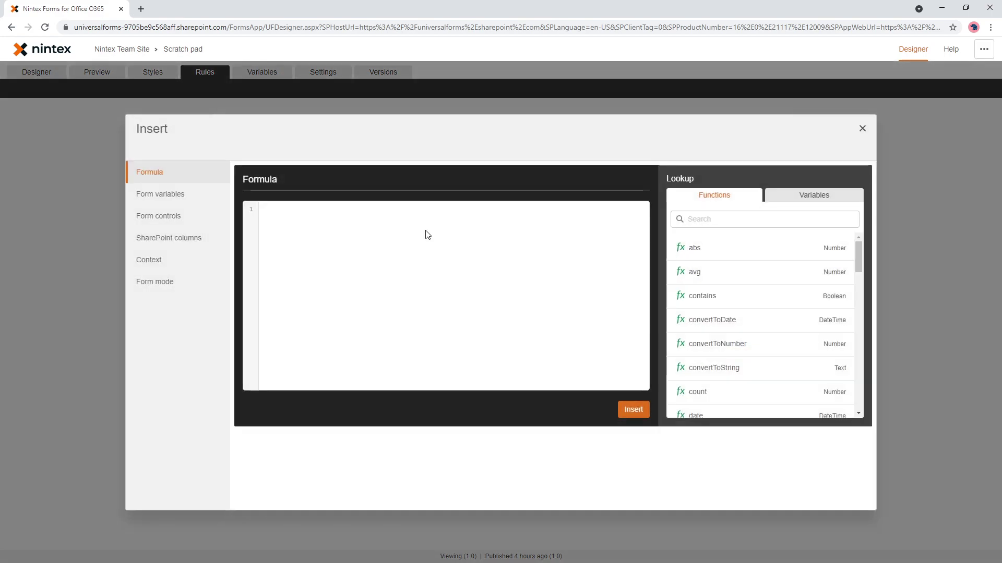
left_click(158, 216)
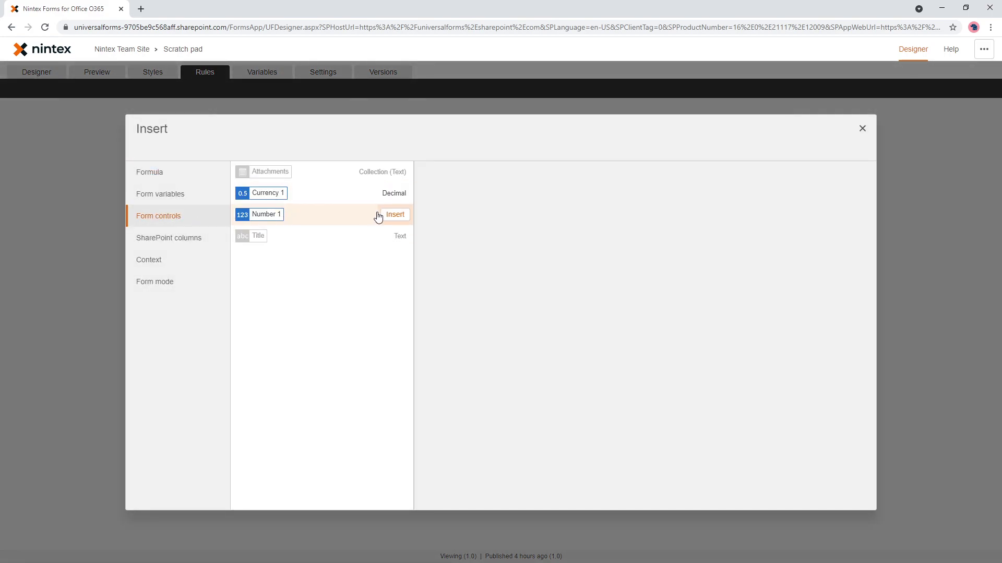
left_click(393, 215)
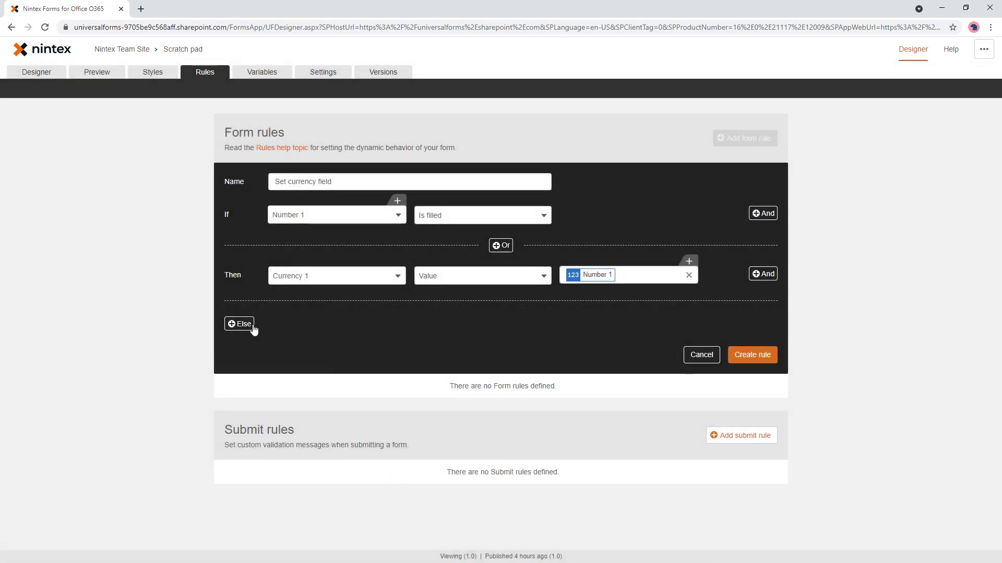
Add an Else action on Currency 1 Value, create the rule, and preview the form.
left_click(251, 323)
left_click(313, 326)
left_click(314, 380)
left_click(496, 327)
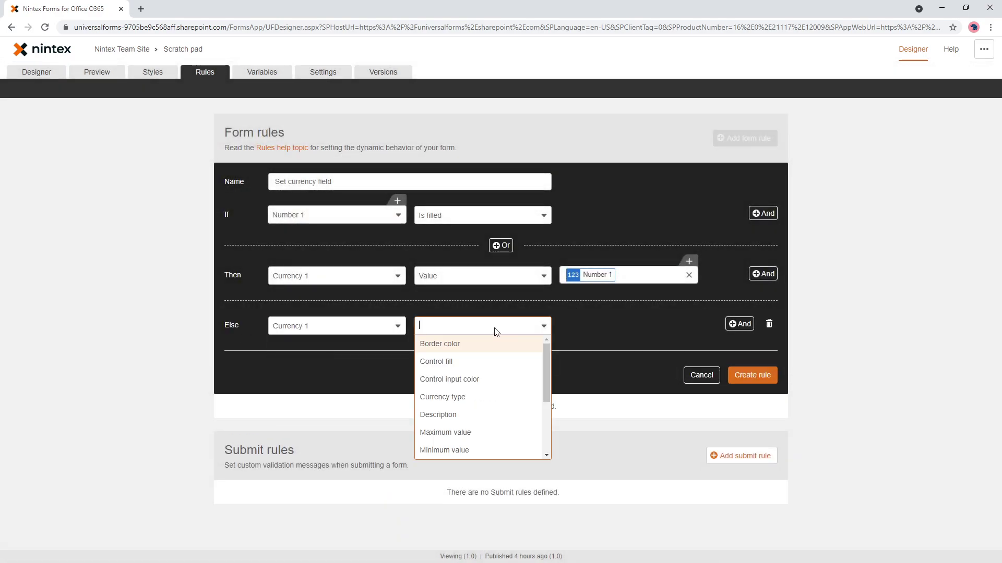
scroll(458, 424, "down", 2)
left_click(459, 431)
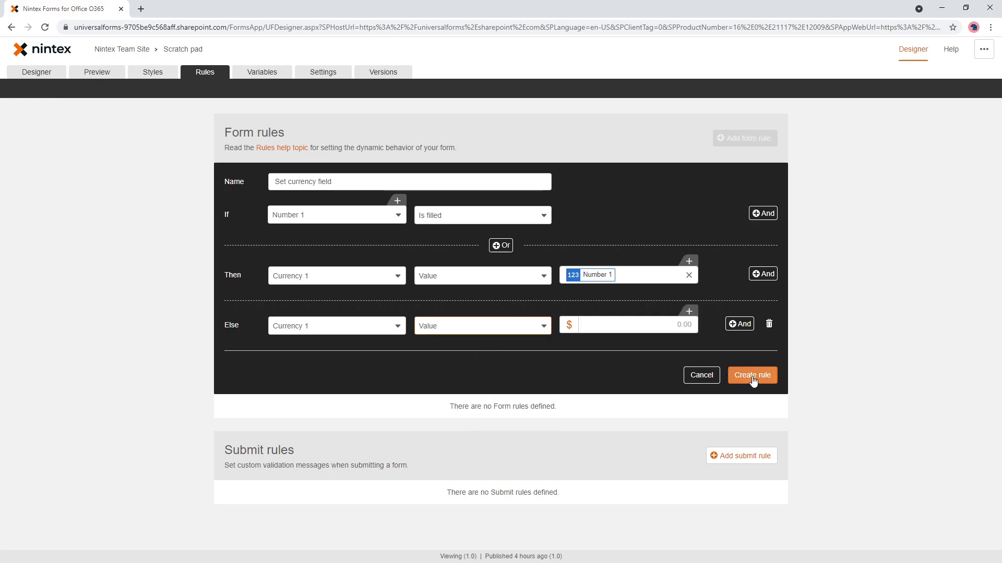
left_click(751, 375)
left_click(99, 72)
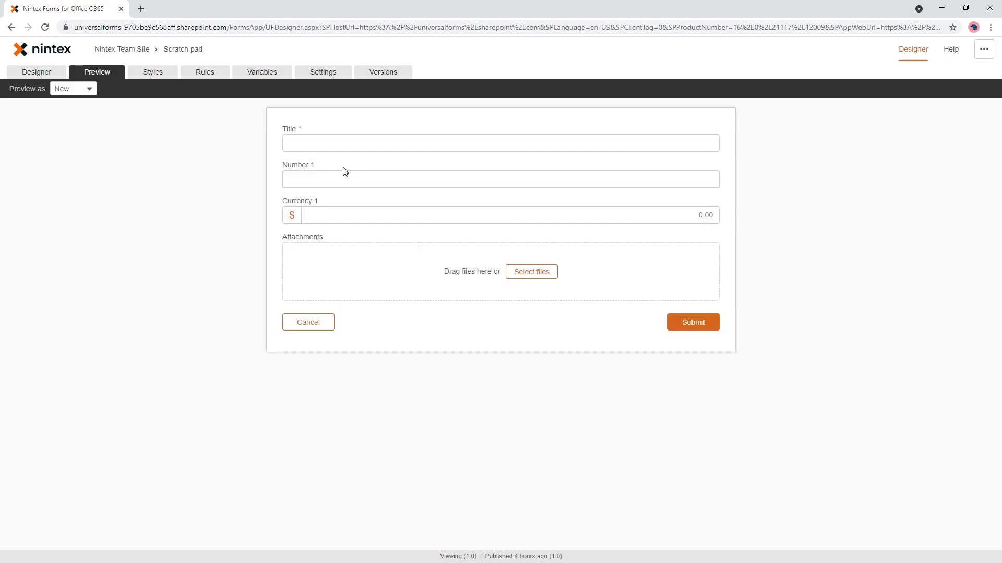
Test the rule in preview with 3463643.34634737347 entered in Number 1.
left_click(338, 183)
type("3463643.34634737347")
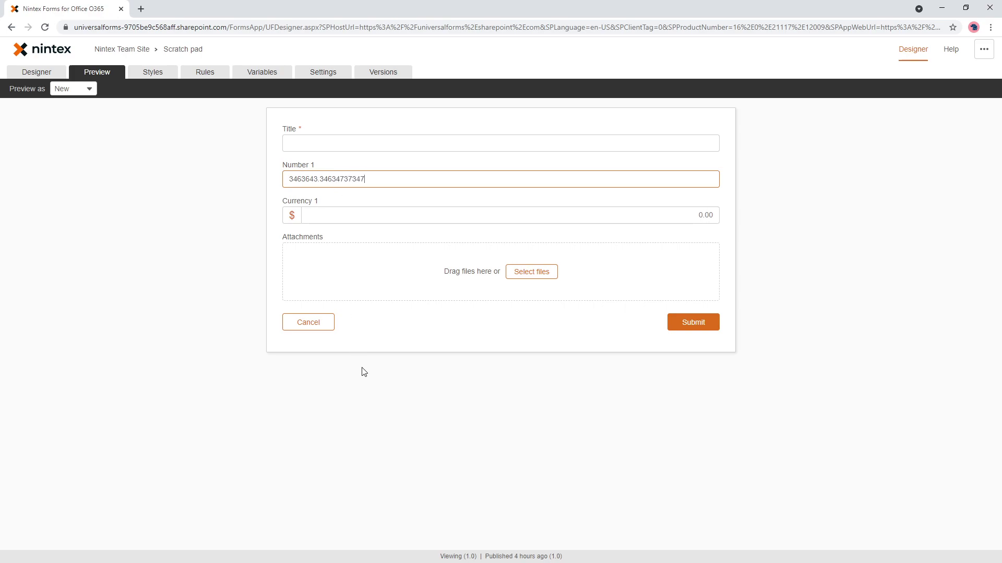
left_click(361, 364)
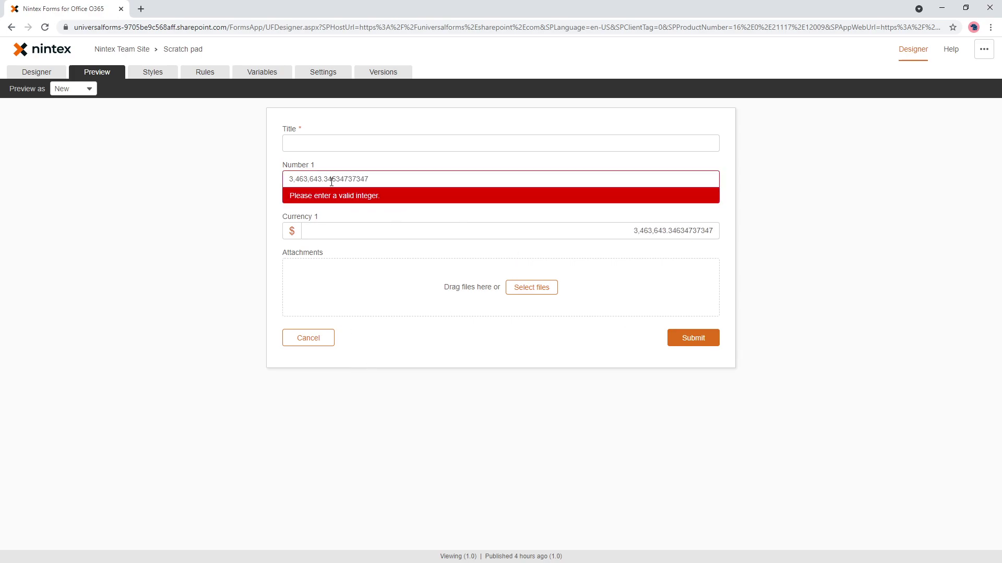
left_click(60, 72)
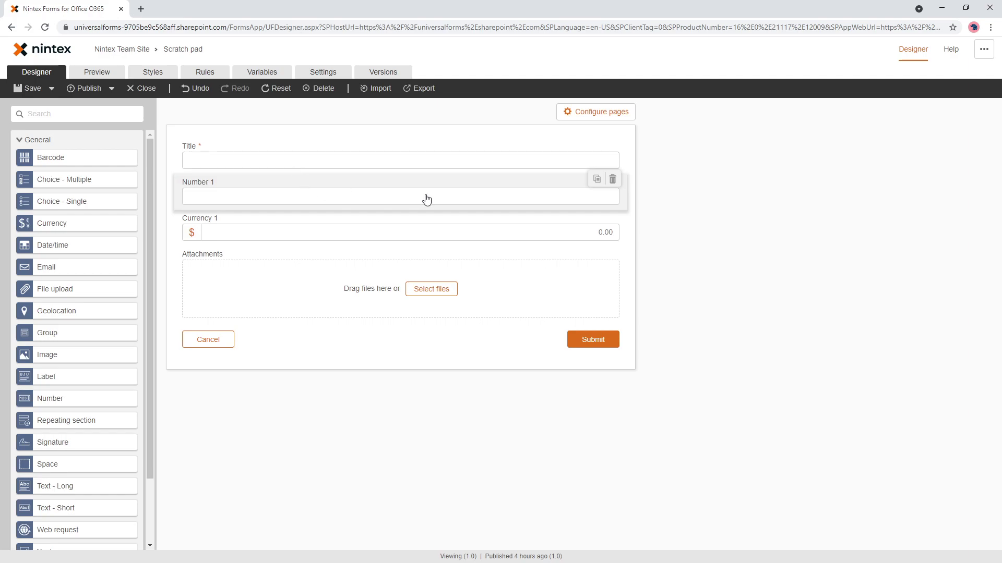
Set Number 1's numeric type to Decimal and retest with 347,347,347,347,437.347347347.
left_click(532, 204)
left_click(864, 284)
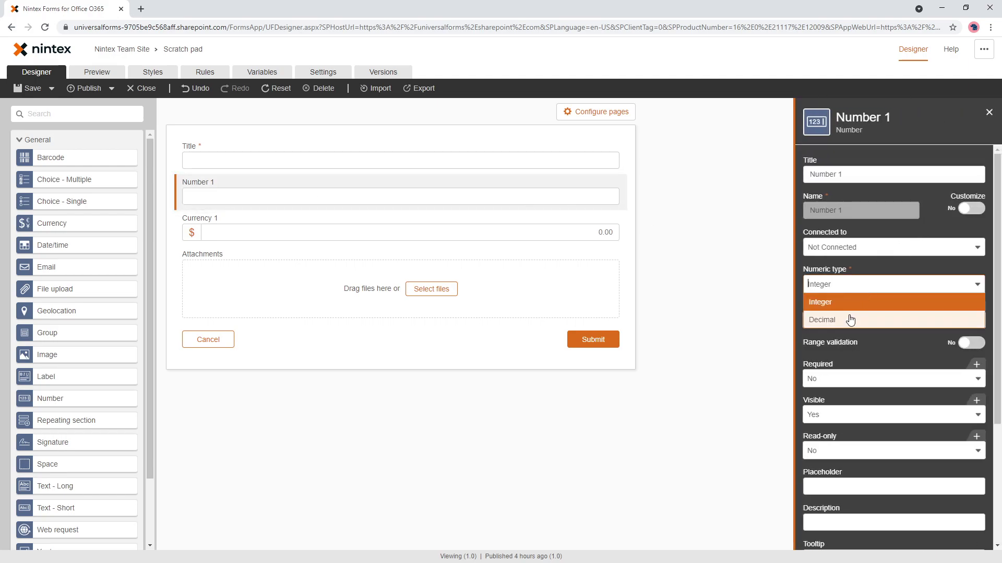
left_click(850, 317)
left_click(98, 72)
left_click(324, 181)
type("347,347,347,347,437.347347347")
left_click(397, 372)
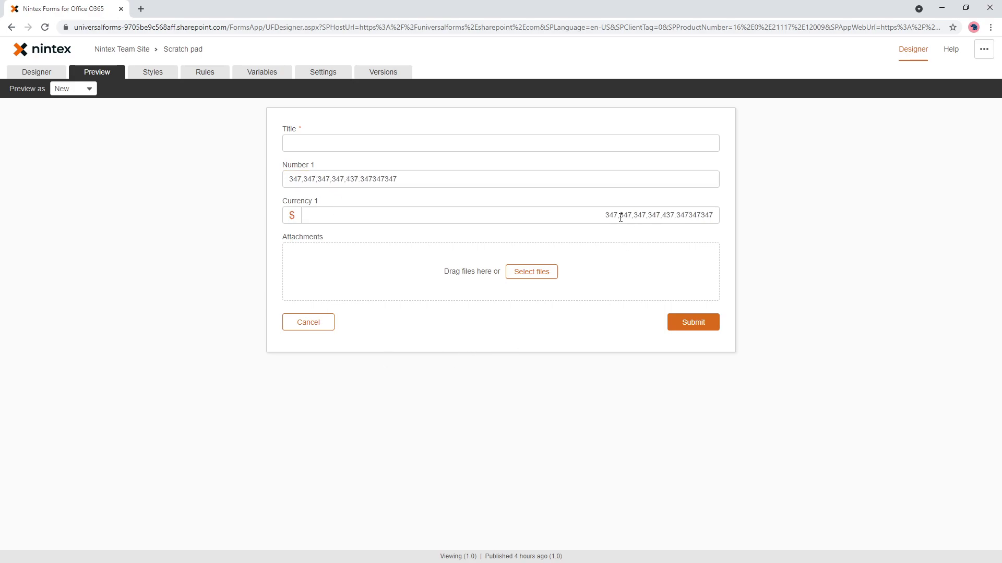
Inspect the copied Currency 1 value, then bring up Currency 1's settings in Designer.
left_click_drag(604, 215, 635, 215)
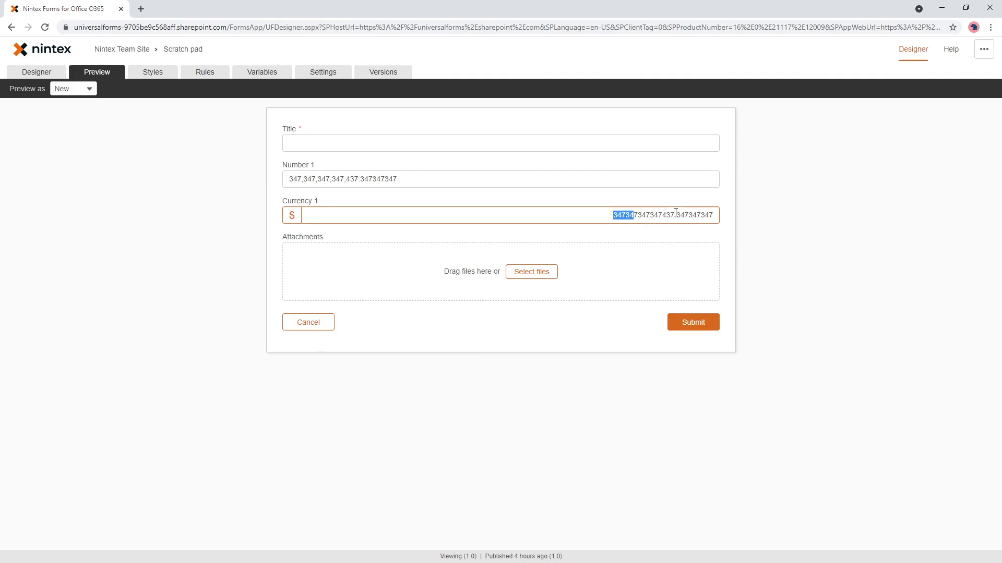
left_click(681, 235)
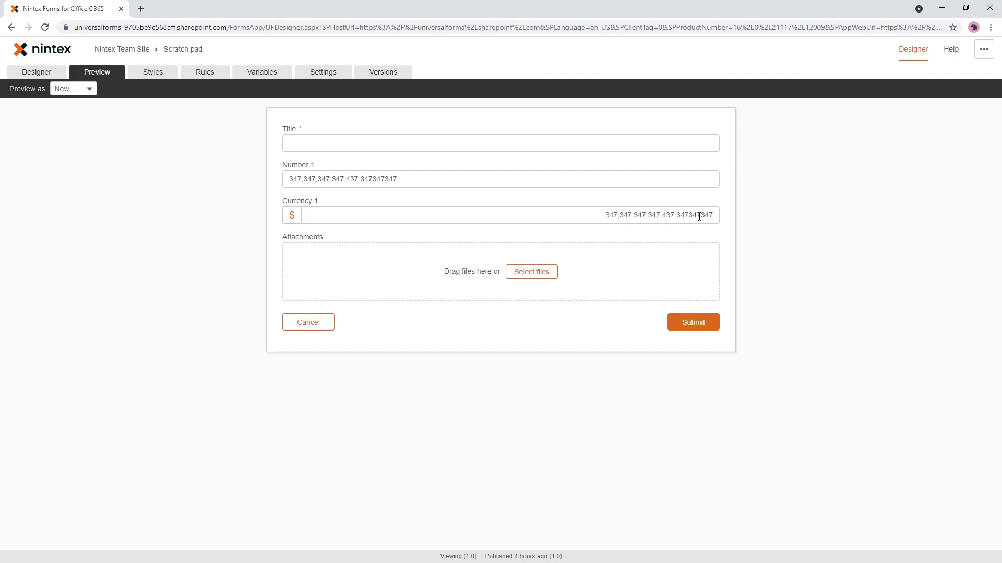
left_click(38, 72)
left_click(582, 250)
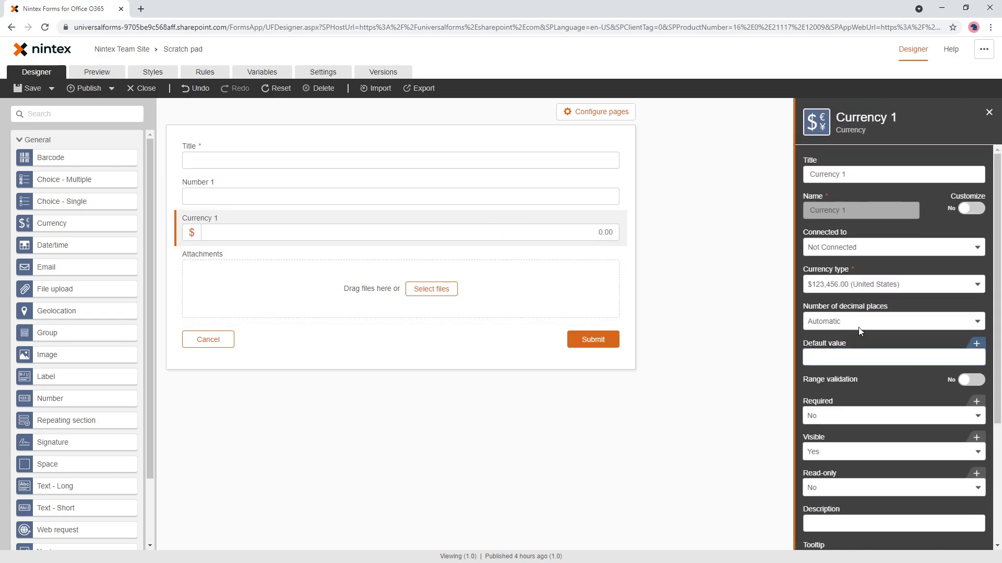
Set Currency 1 to 2 decimal places and preview with 3463246243.64323426 in Number 1.
left_click(853, 321)
left_click(841, 375)
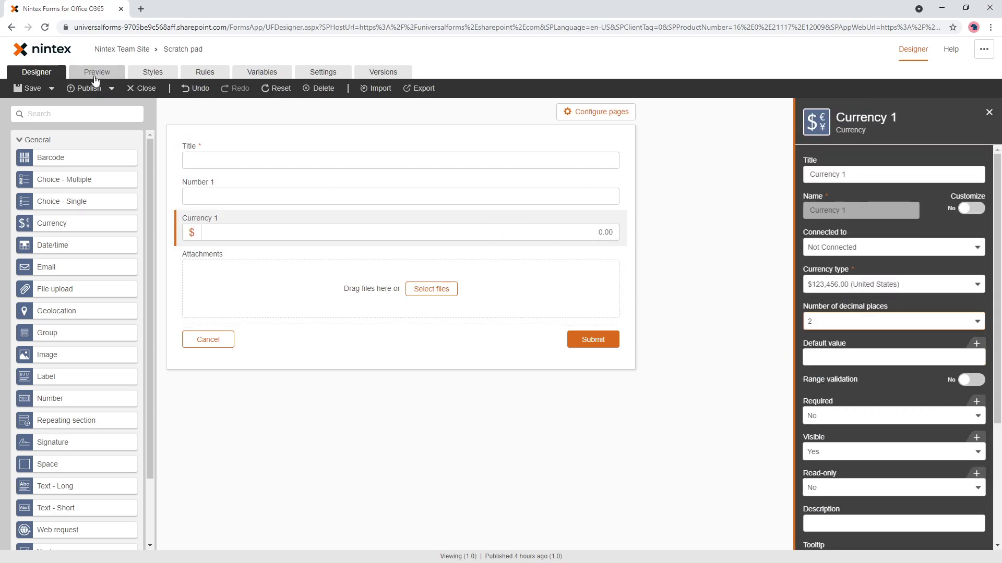
left_click(98, 77)
left_click(526, 181)
type("3463246243.64323426")
left_click(809, 294)
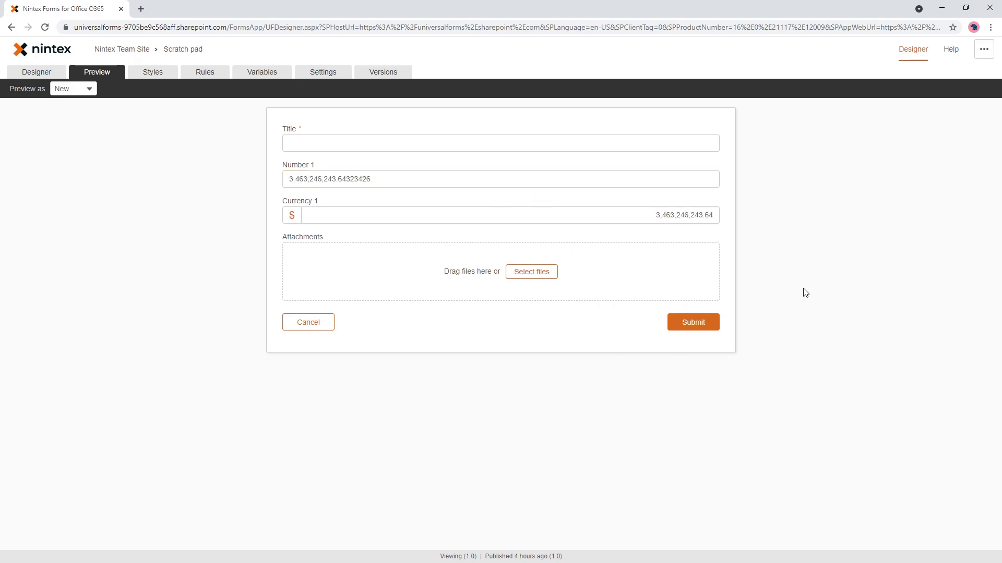
Change Number 1's trailing decimals to 5 and check Currency 1 rounds to 3,463,246,243.65.
left_click_drag(658, 217, 701, 216)
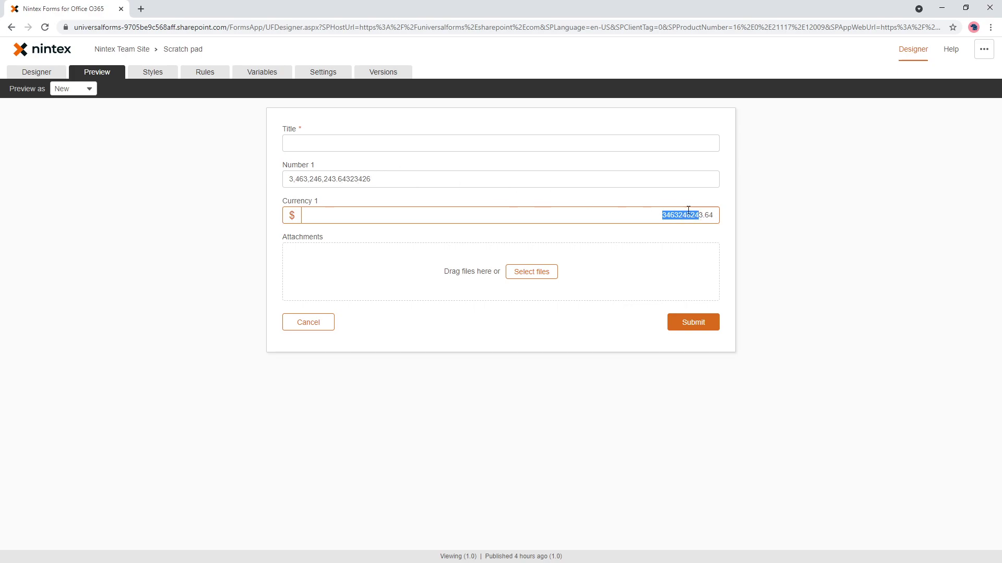
left_click(341, 180)
left_click_drag(344, 179, 376, 179)
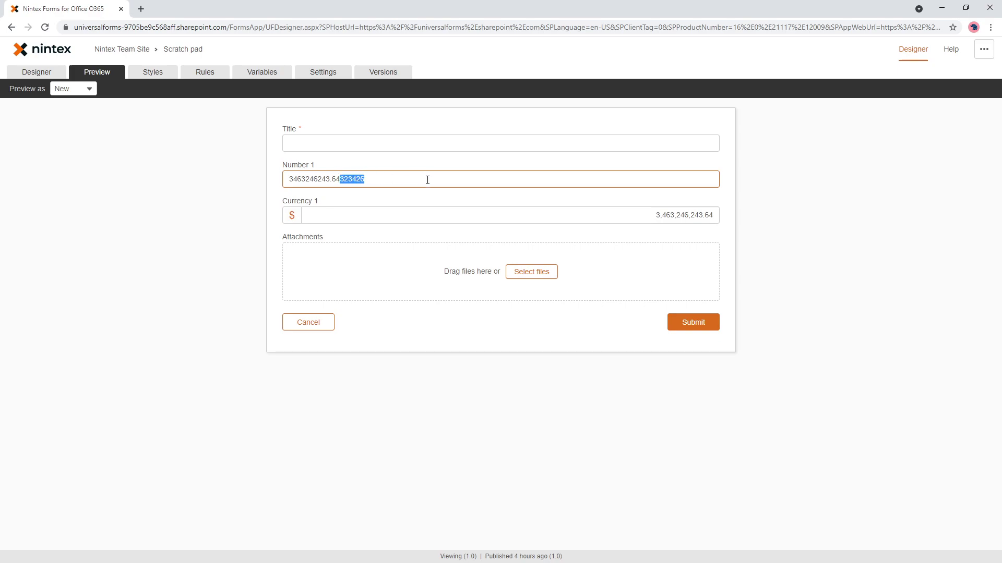
type("5")
left_click(636, 241)
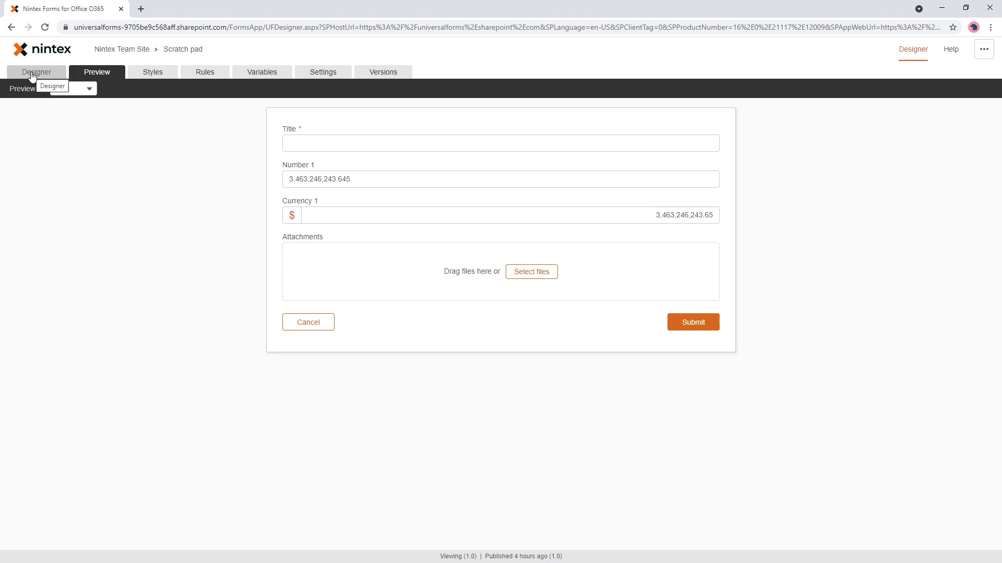
left_click(656, 215)
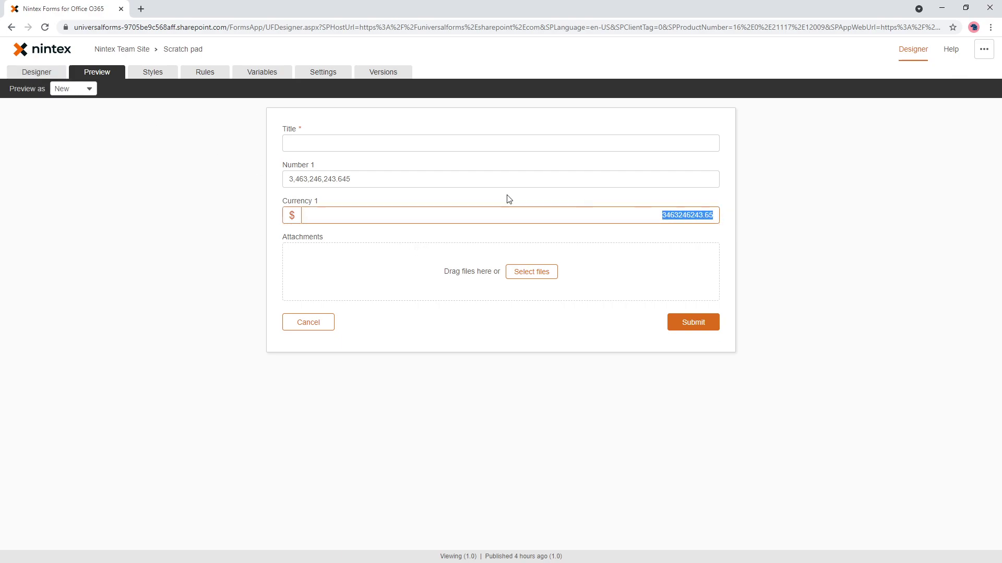
left_click(36, 72)
Add a Label above Attachments showing the [[Number 1]] and [[Currency 1]] references.
left_click_drag(60, 376, 291, 259)
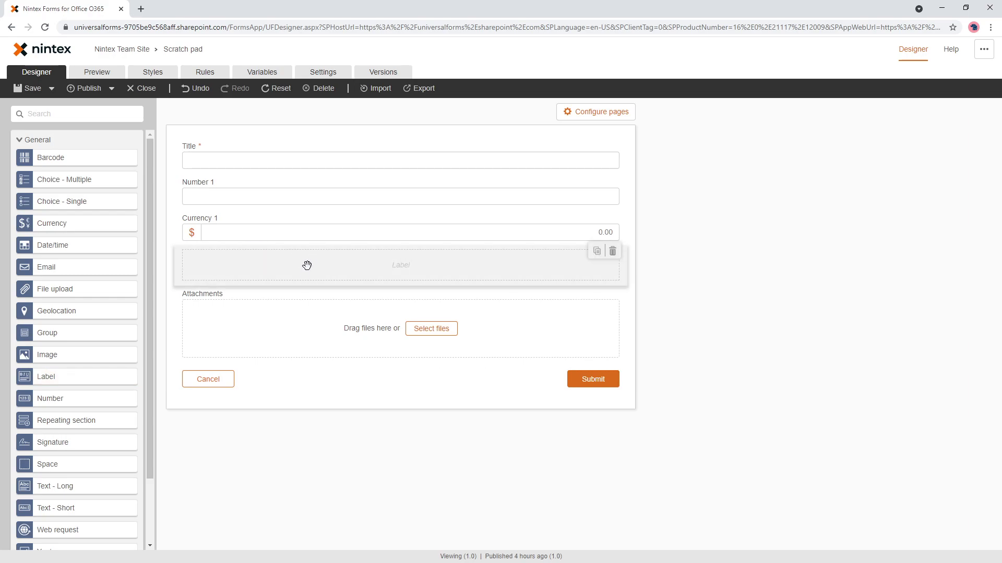
type("Num")
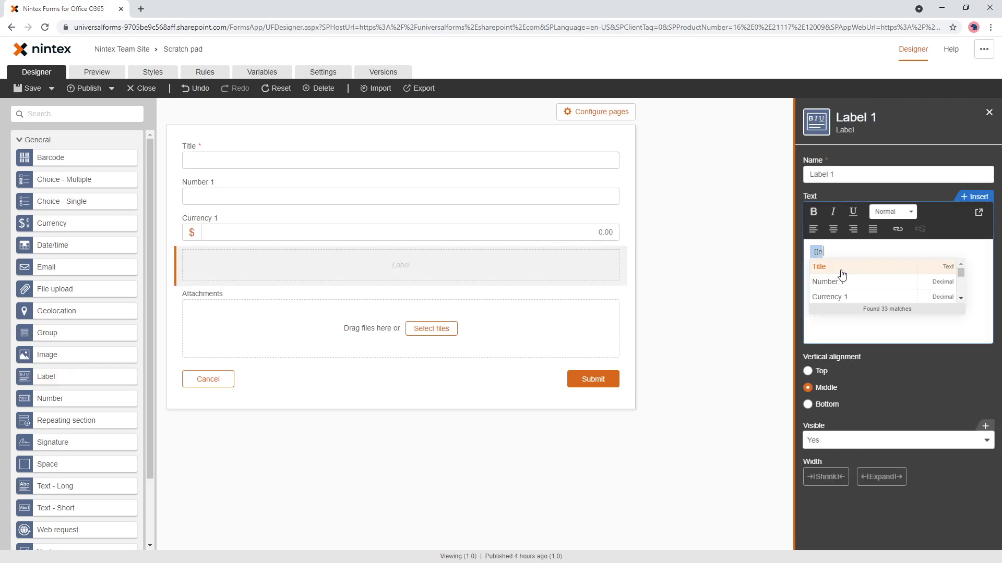
key("Return")
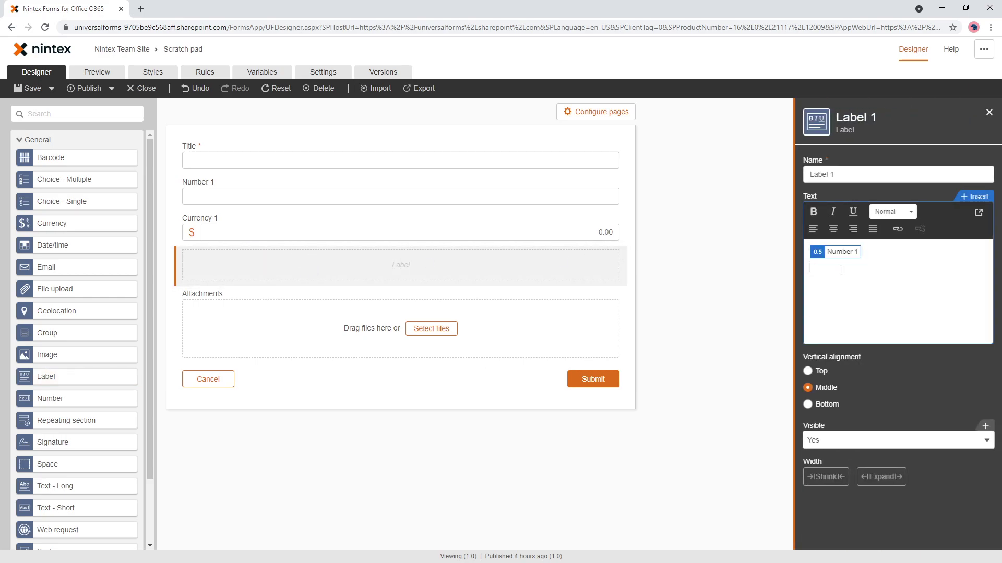
type("[cu")
key("BackSpace")
key("BackSpace")
key("BackSpace")
type("[cu")
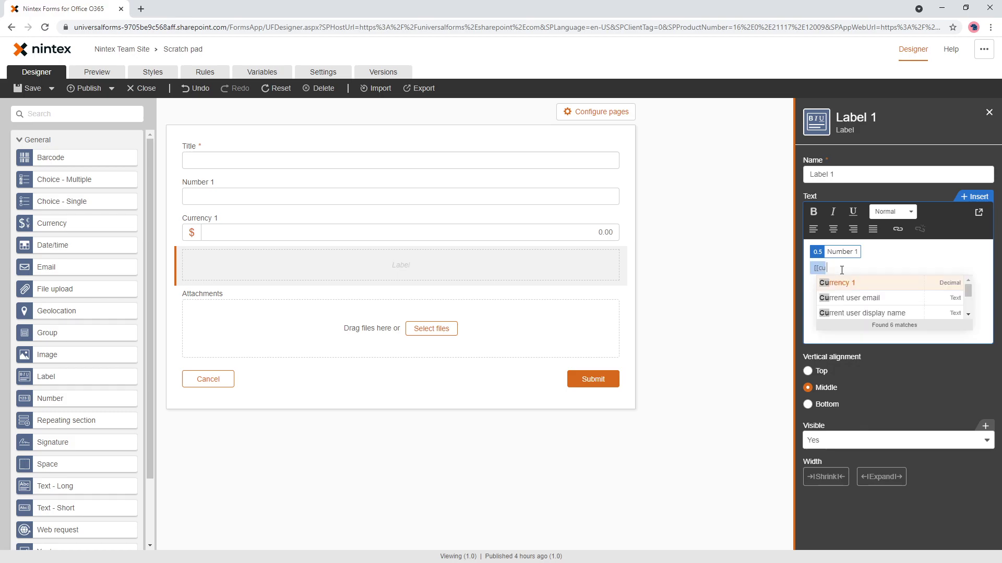
key("Return")
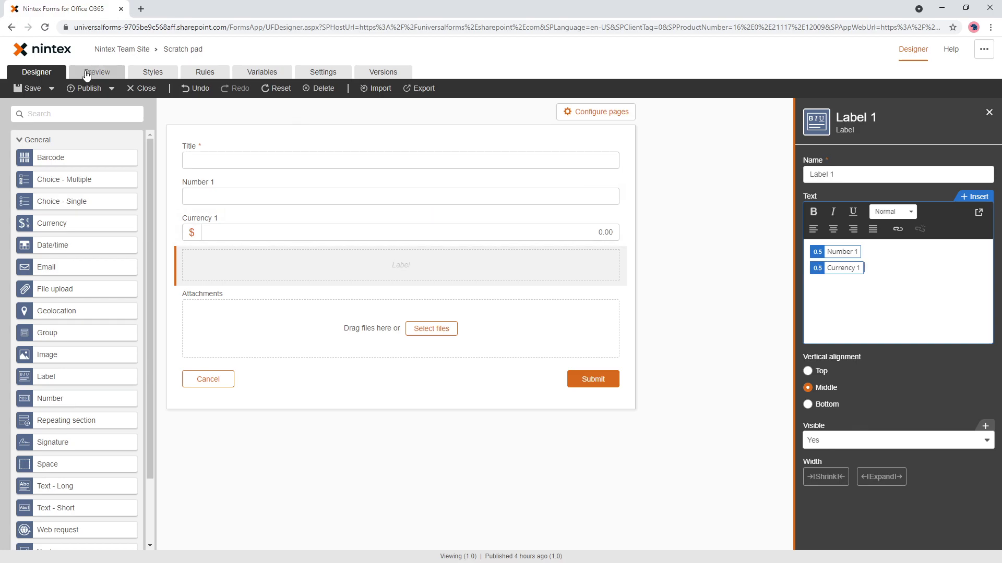
Preview with 3,346,346.3463463 in Number 1 and inspect the values shown in the label.
left_click(96, 71)
left_click(340, 178)
type("3,346,346.3463463")
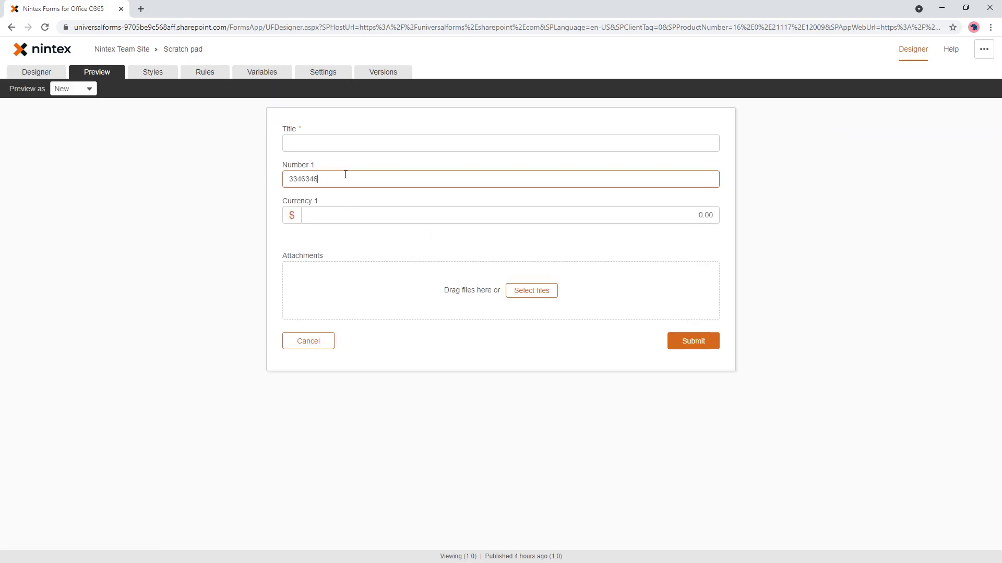
left_click(391, 241)
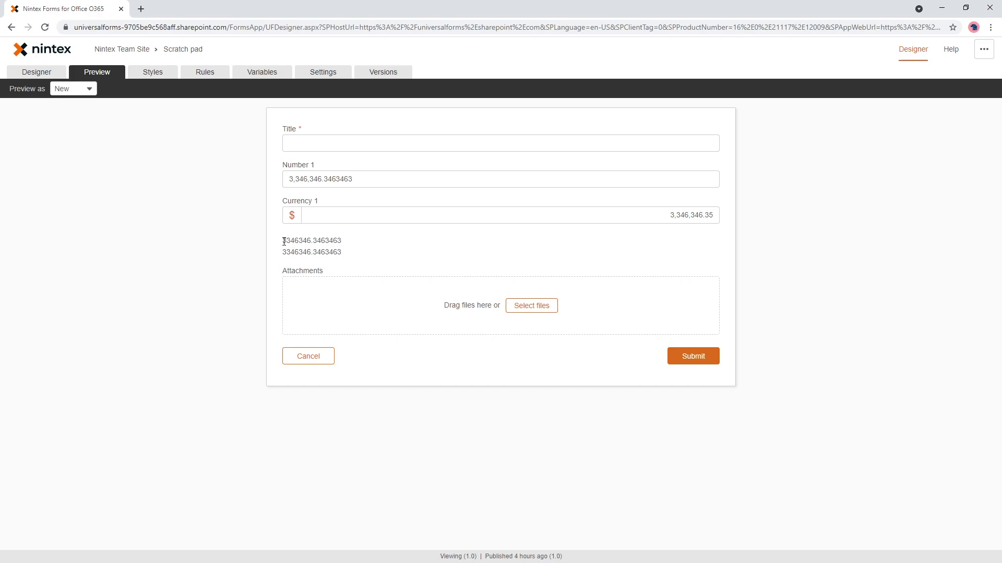
left_click_drag(283, 240, 358, 251)
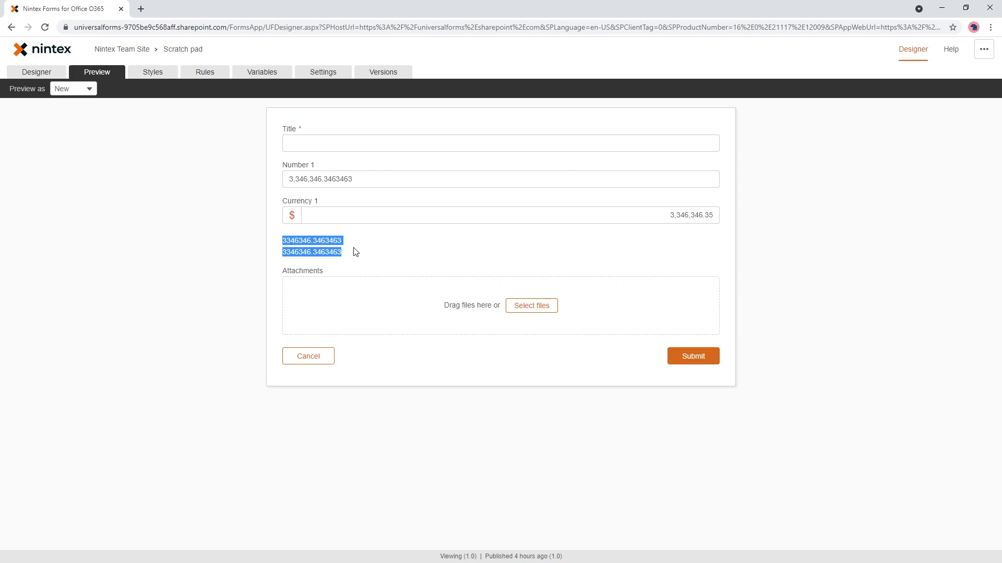
left_click_drag(282, 240, 367, 256)
Add a new form variable named 'Currency variable'.
left_click(259, 72)
left_click(730, 130)
left_click(337, 214)
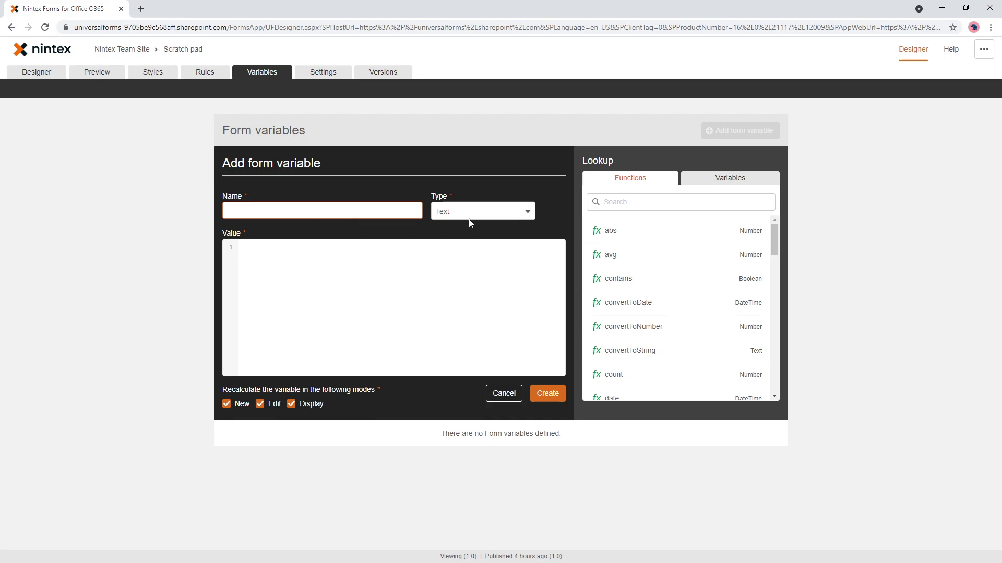
type("Currency variable")
Start the variable's value formula as round applied to Number 1.
left_click(402, 265)
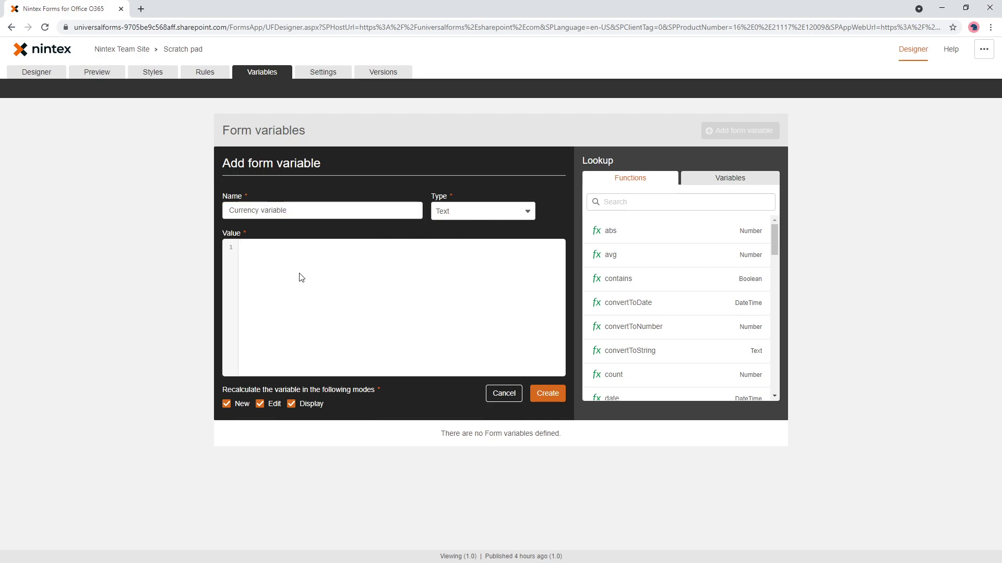
type("round")
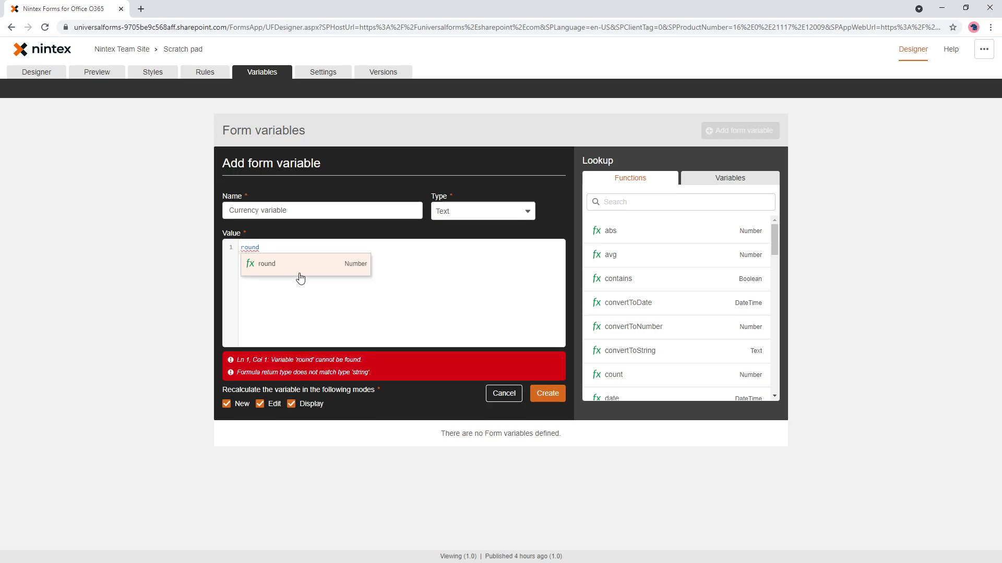
left_click(300, 277)
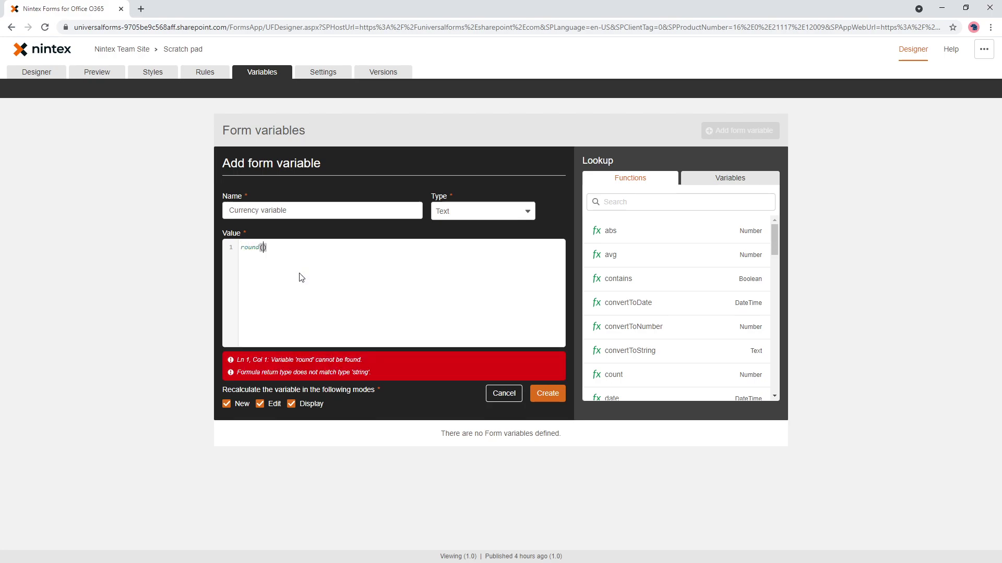
type("num")
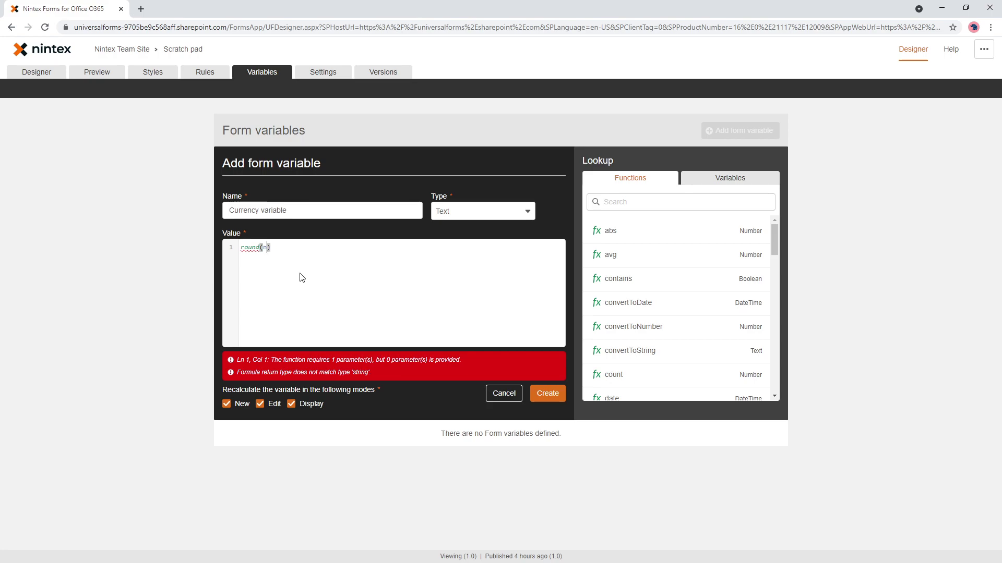
key("Down")
key("Down")
key("Return")
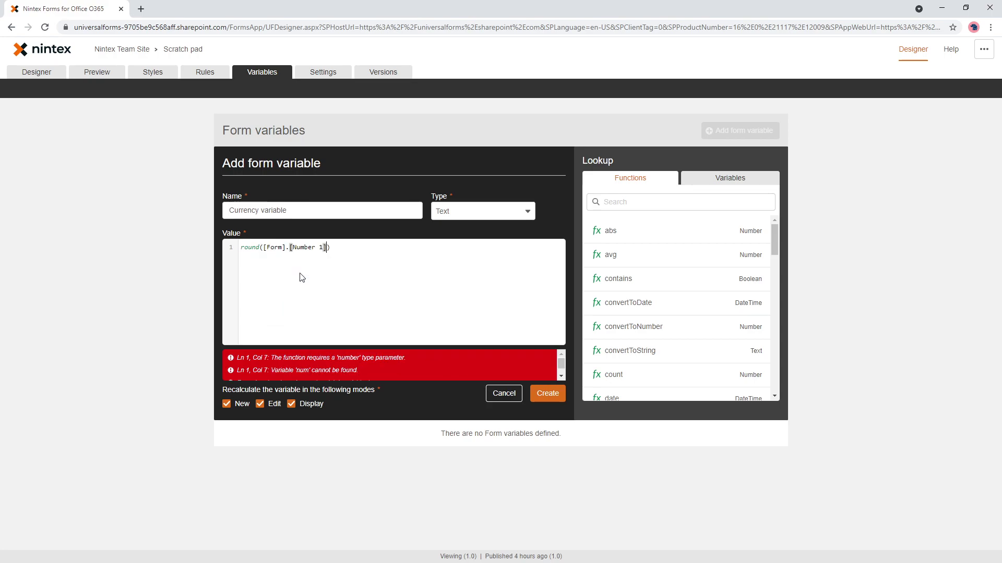
Look up the isNumber and round functions in the function reference.
left_click(653, 198)
type("number")
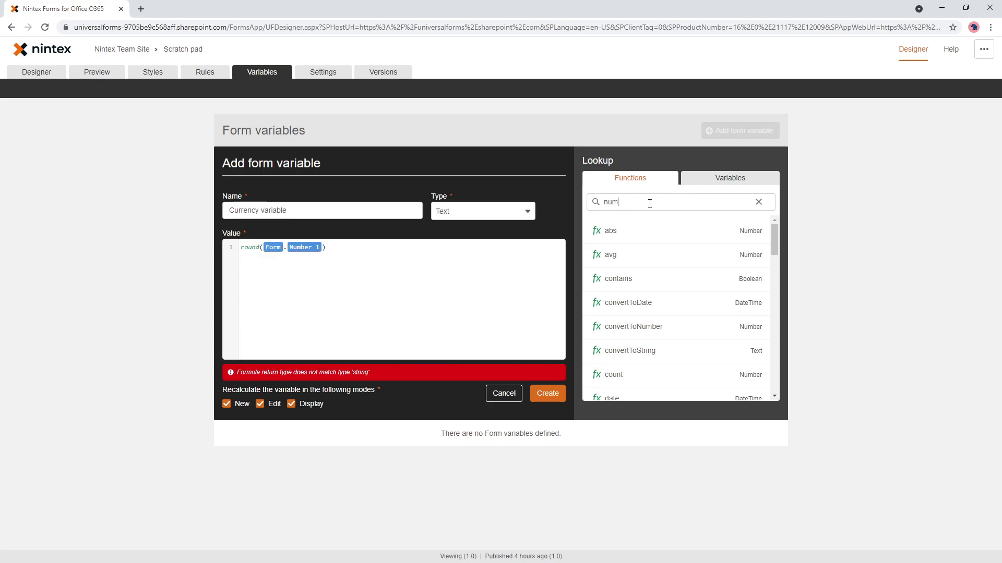
left_click(691, 265)
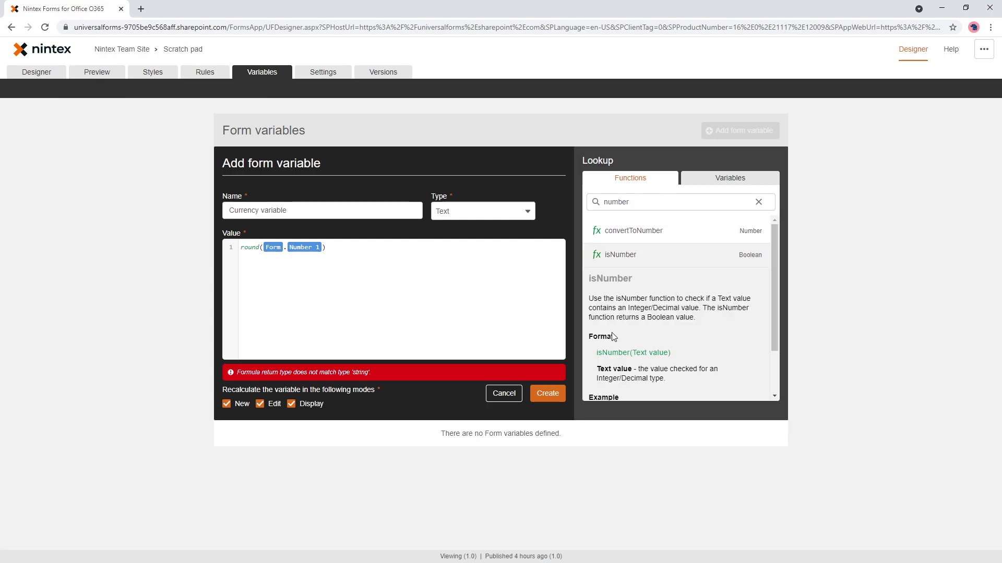
left_click(371, 269)
mouse_move(643, 255)
mouse_move(640, 233)
scroll(641, 310, "up", 2)
left_click_drag(629, 202, 559, 199)
type("round")
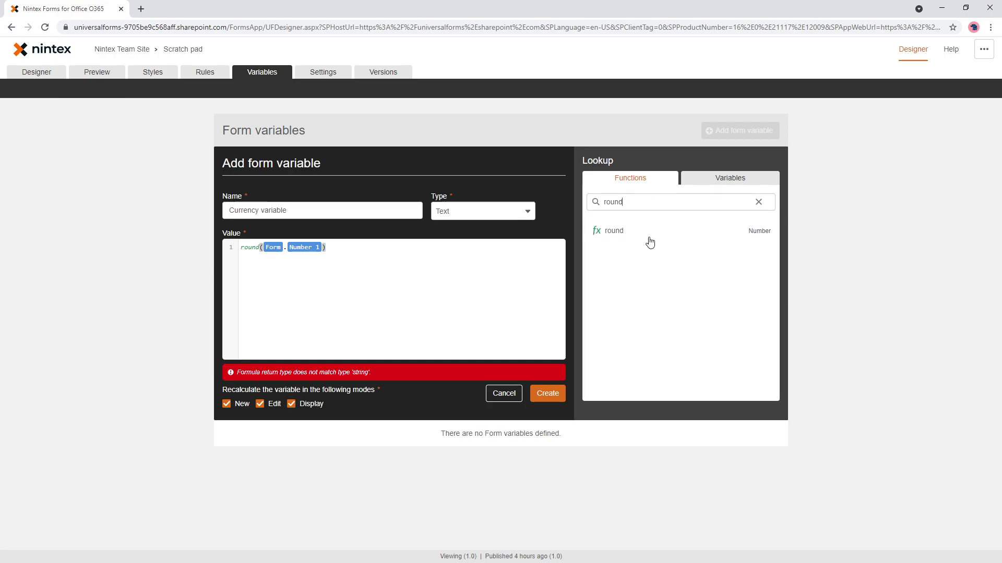
left_click(633, 230)
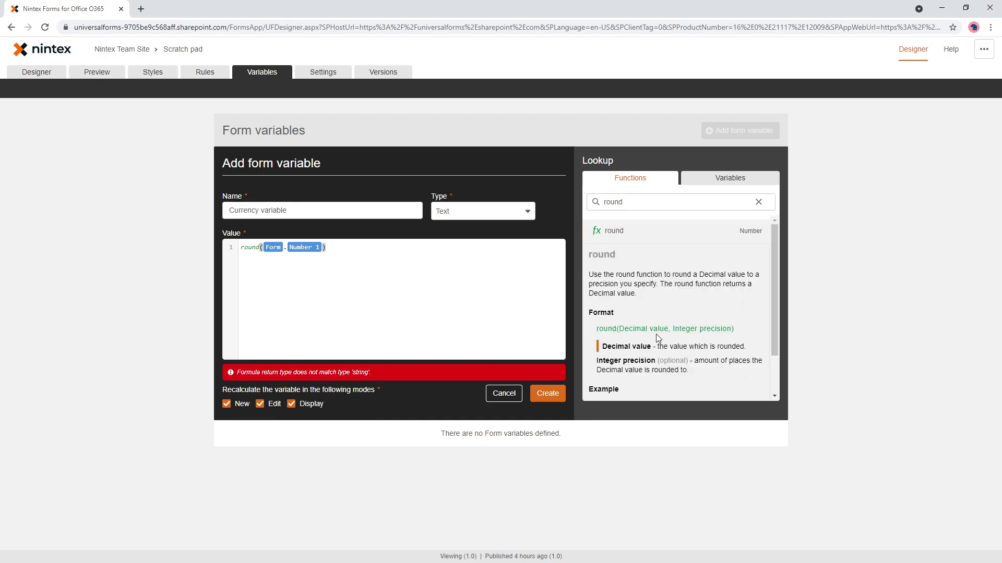
Add 2 as round's precision argument.
left_click(373, 247)
type(",2")
left_click(323, 248)
left_click(352, 247)
Wrap the round formula in convertToString(...).
key("Home")
key("Return")
key("Up")
type("convert")
key("Return")
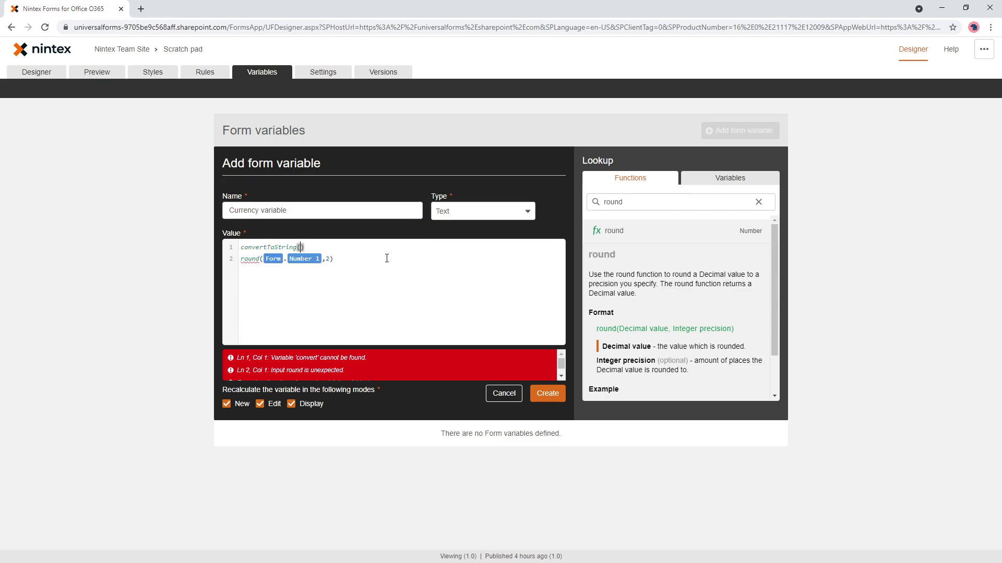
key("Delete")
left_click(387, 258)
key("Return")
type(")")
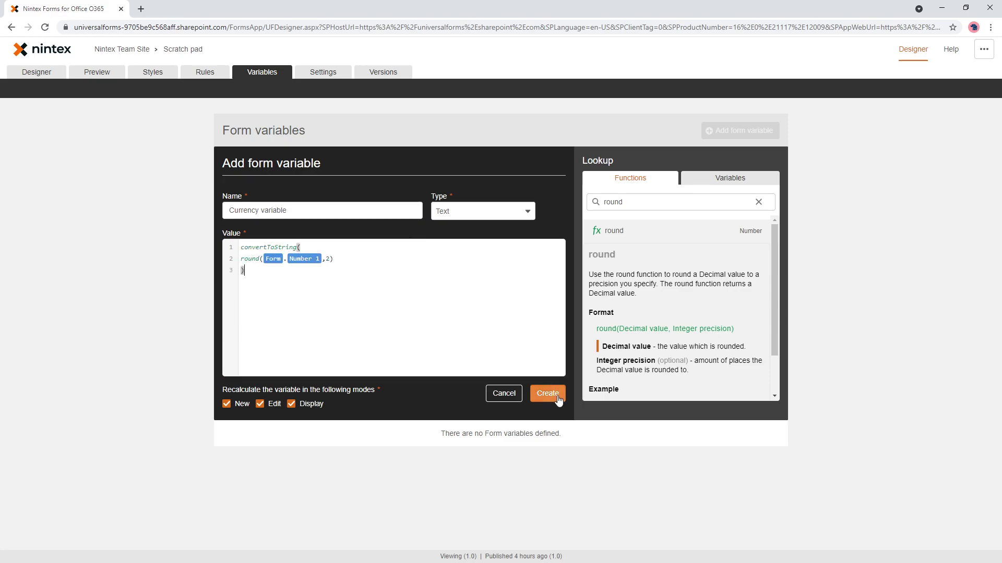
Create the variable and add [[Currency variable]] on a new line in the label.
left_click(557, 397)
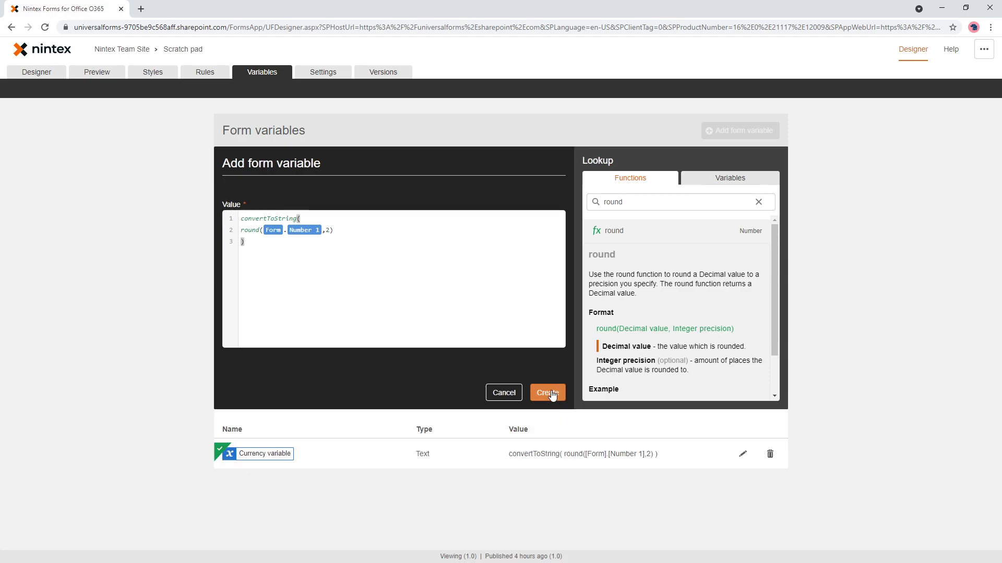
left_click(53, 75)
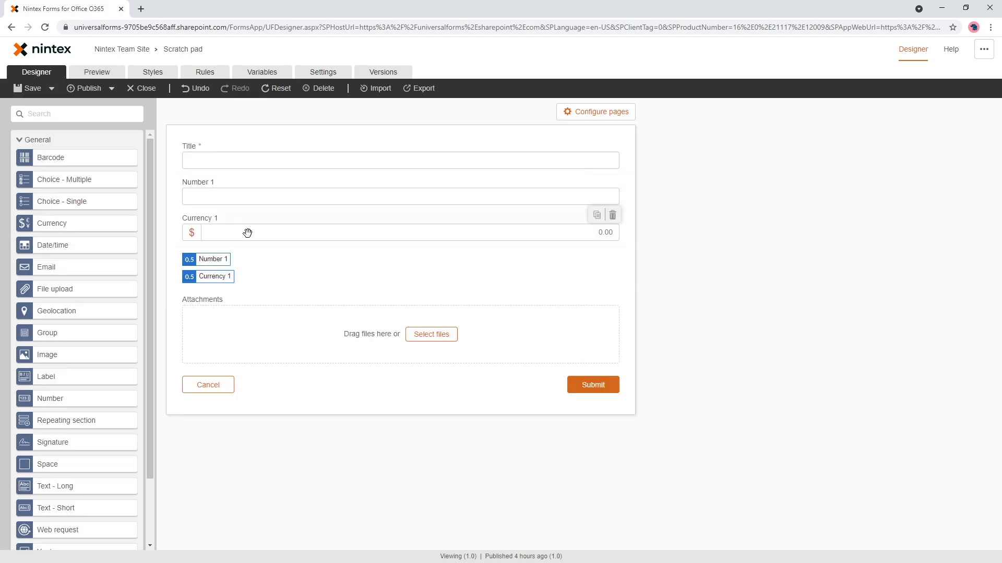
left_click(251, 261)
left_click(871, 267)
key("Return")
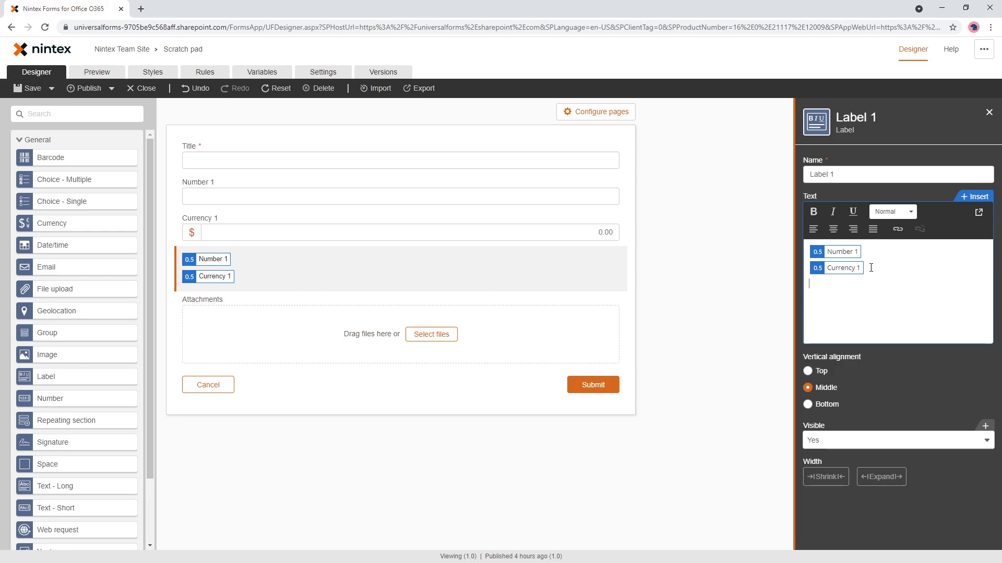
type("[[curr")
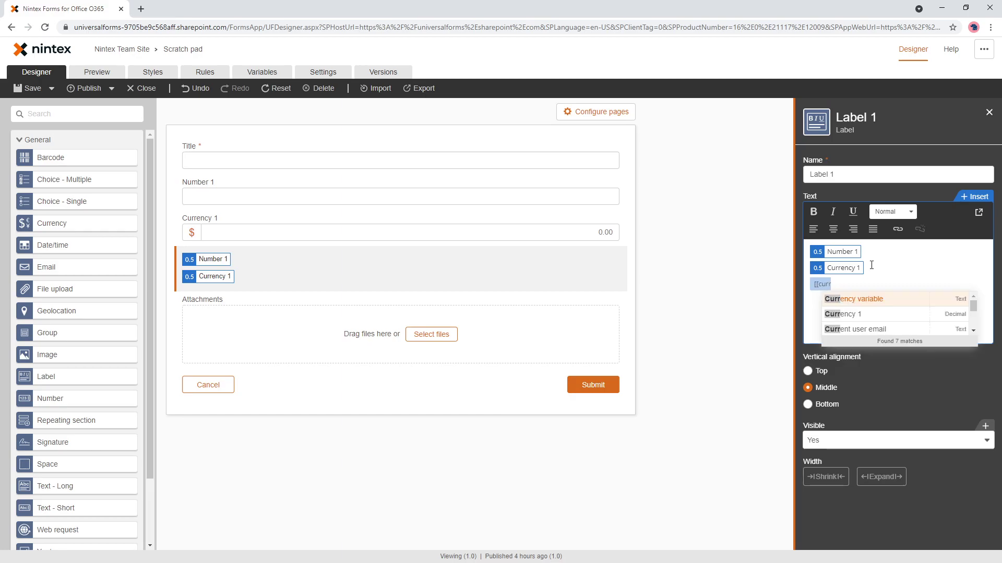
left_click(876, 302)
Preview with 46,346,346.346346346 in Number 1 and check the label shows 46346346.35.
left_click(104, 74)
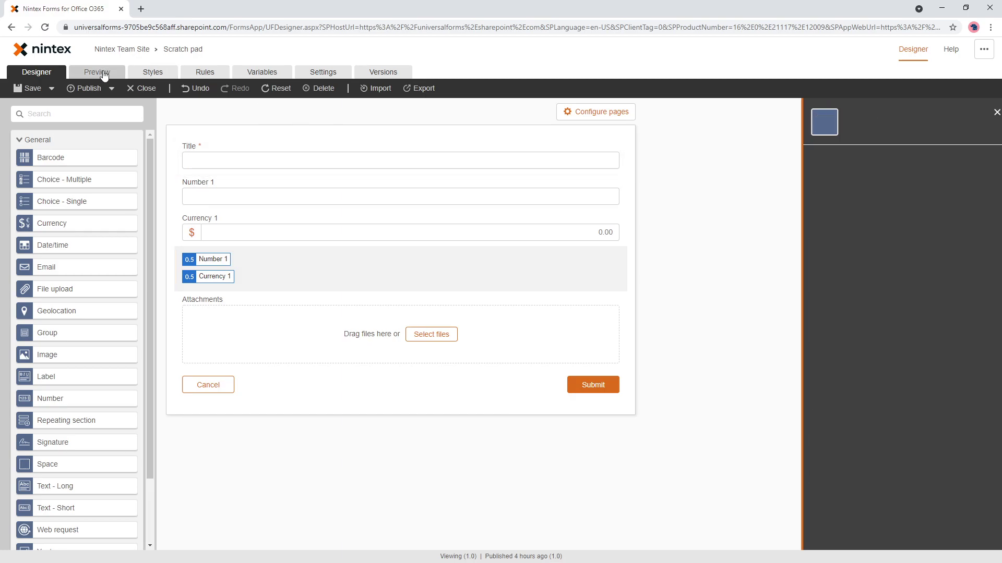
left_click(375, 212)
left_click(383, 178)
type("46,346,346.346346346")
left_click(331, 249)
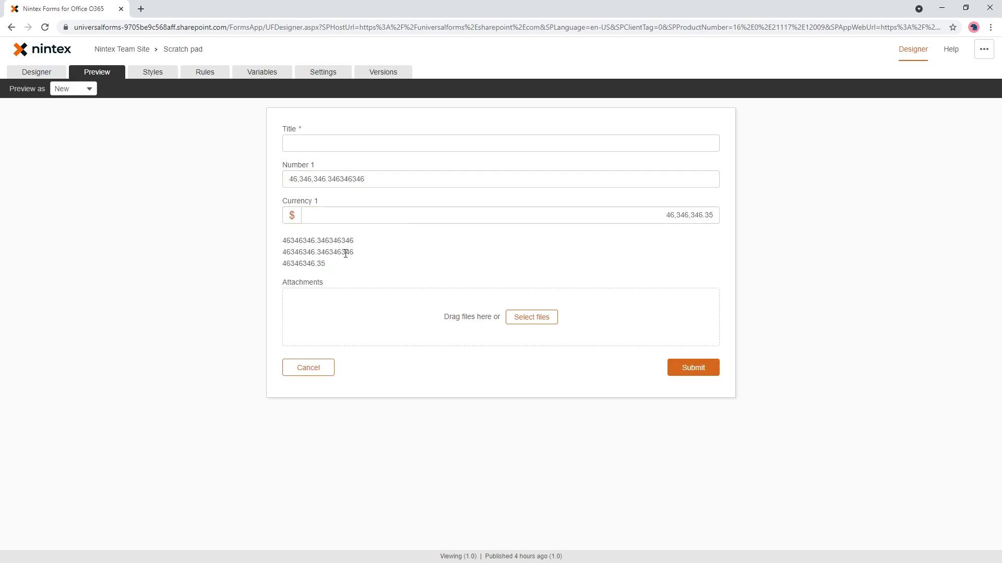
left_click_drag(287, 245, 327, 252)
left_click_drag(315, 263, 336, 265)
left_click(287, 250)
Add a "$" prefix line to the Currency variable formula and update it.
left_click(271, 73)
left_click(742, 180)
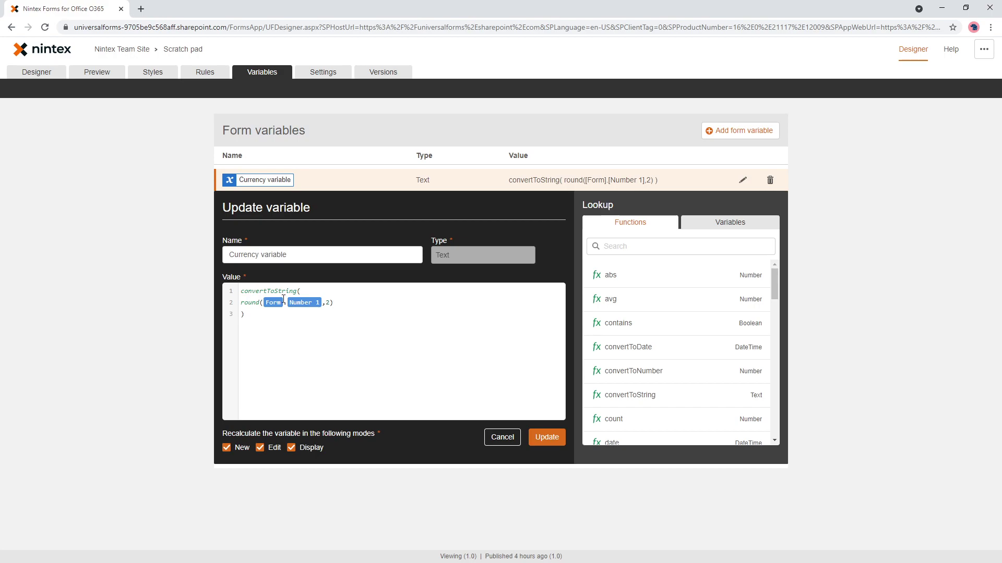
key("Return")
key("ctrl+space")
key("Up")
key("Escape")
key("Up")
type("\"$\" +")
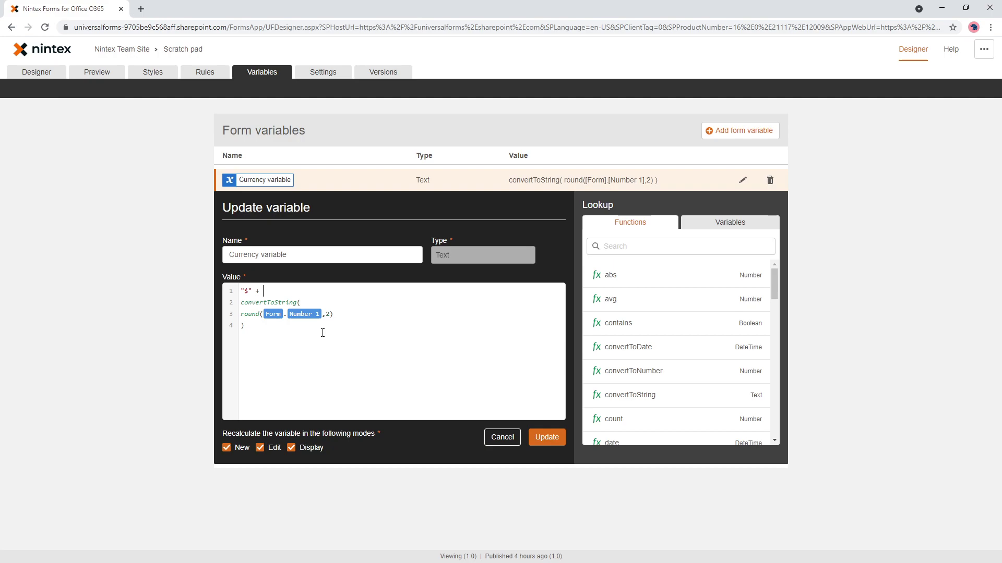
left_click(546, 437)
Preview with 543775345.34573457 in Number 1 and check the label shows $543775345.35.
left_click(98, 72)
left_click(375, 177)
type("543775345.34573457")
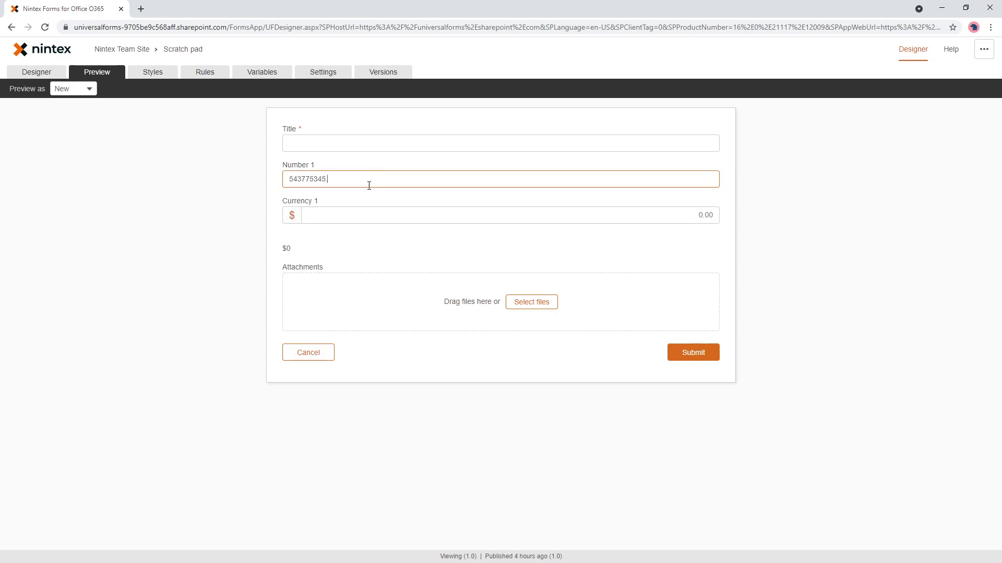
left_click(227, 406)
triple_click(337, 263)
left_click(276, 284)
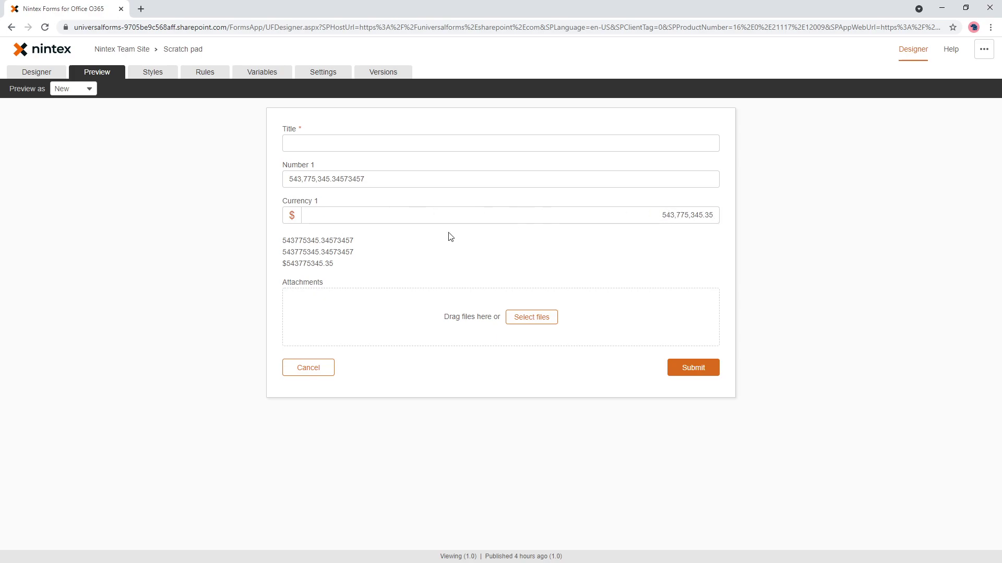
Reopen the Currency variable's formula and insert a replace() call on a new line after "$" +.
left_click(239, 79)
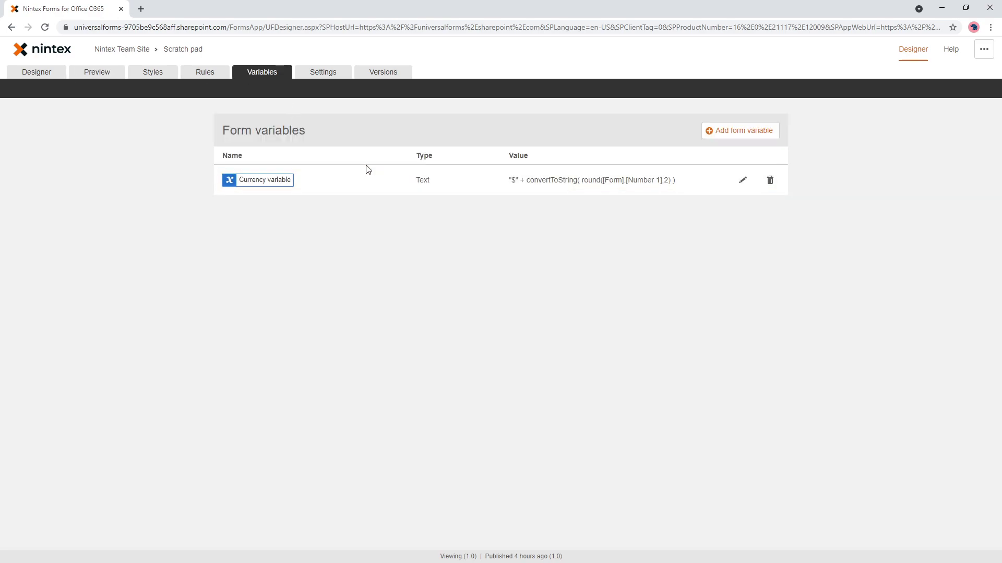
left_click(742, 180)
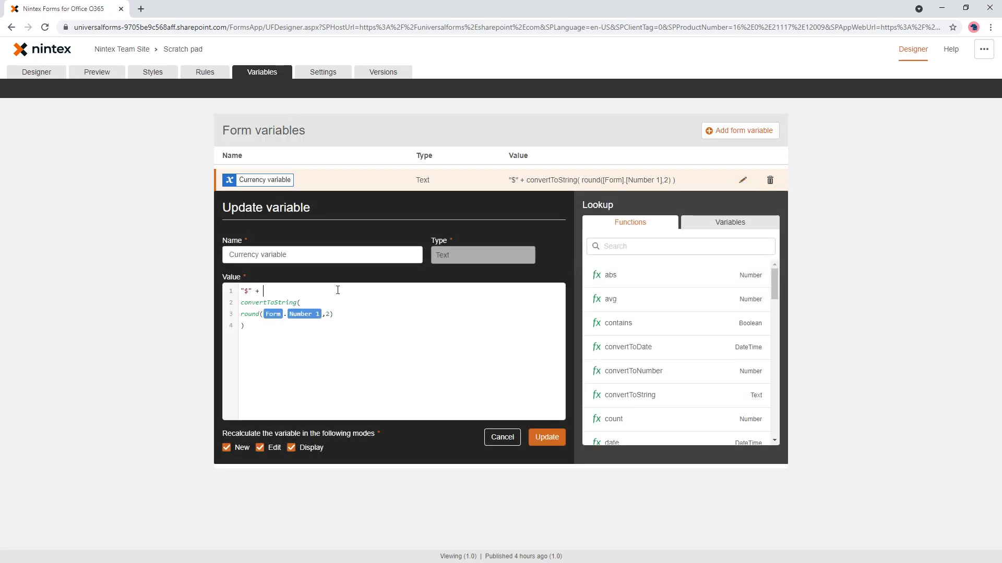
key("Return")
key("Up")
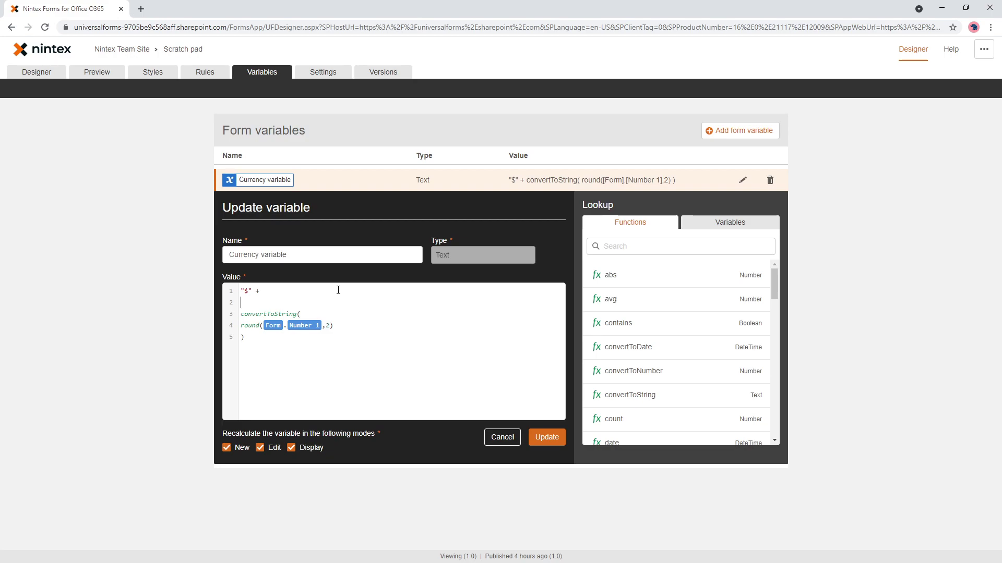
type("replace")
key("Return")
key("Delete")
key("Delete")
key("Delete")
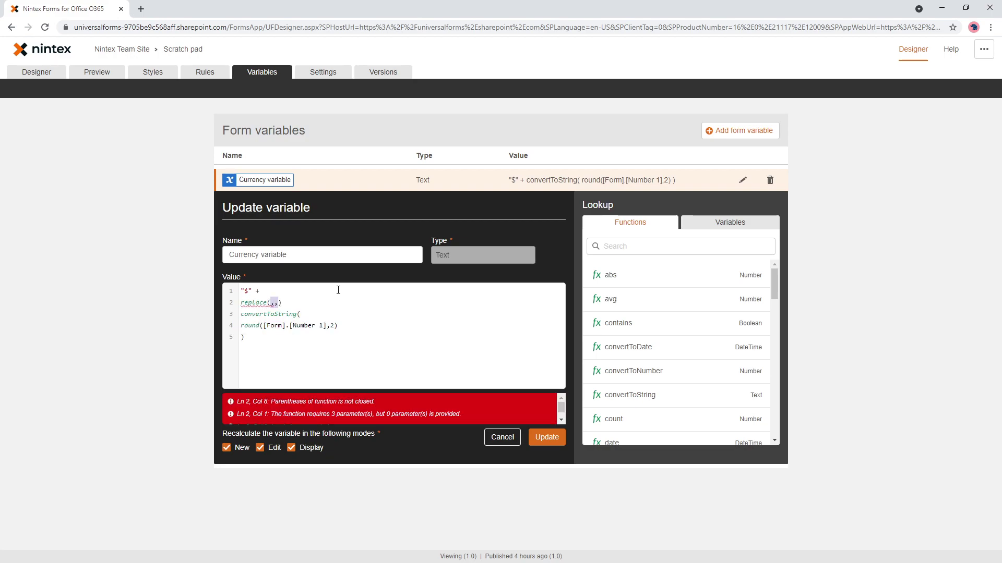
Add comma-separated argument lines and an opening quote, then search 'regexbuider' in a new tab.
key("Down")
key("Return")
key("Up")
type(",")
key("Return")
type(",)")
key("Left")
key("Return")
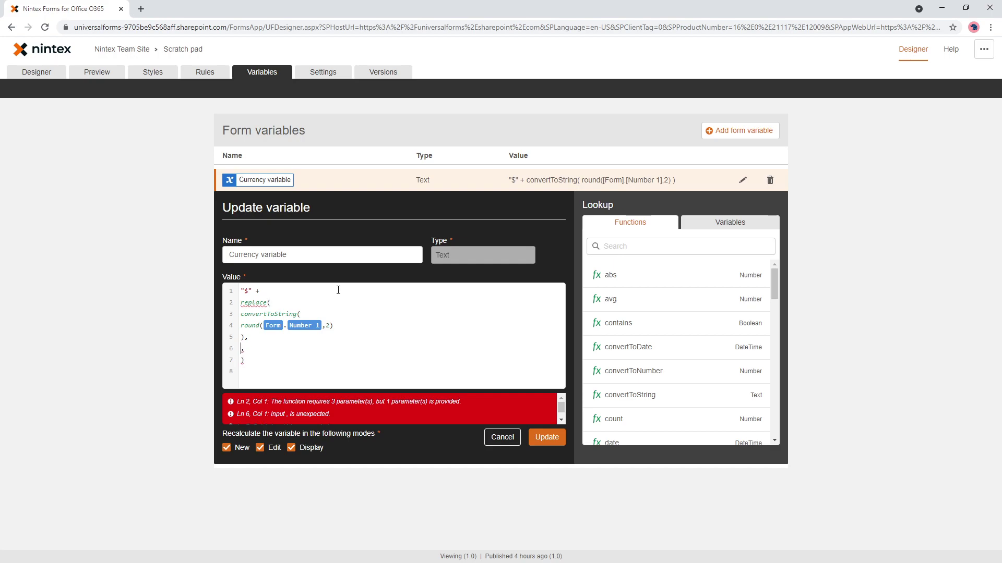
key("Up")
key("Return")
key("Up")
type("\"")
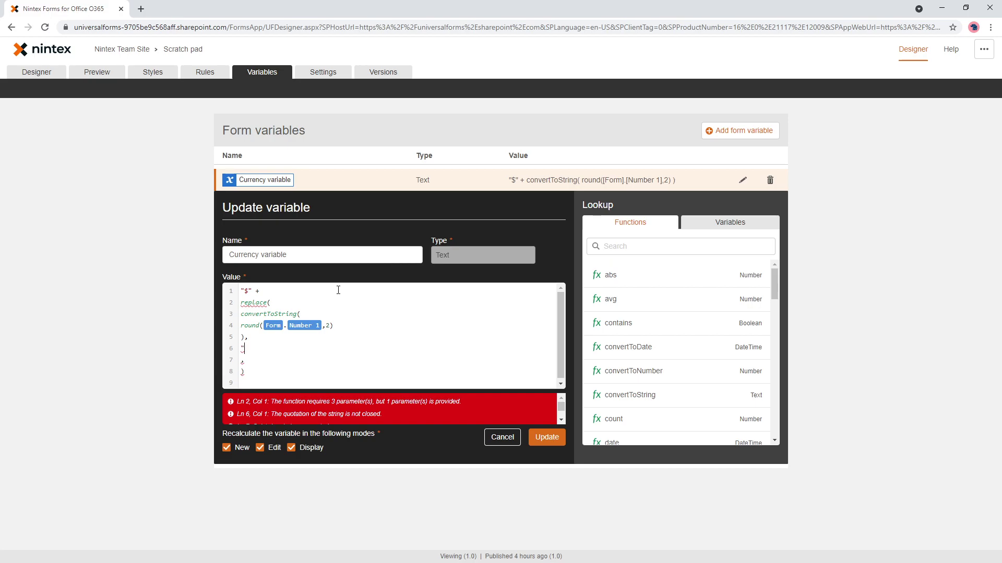
left_click(141, 9)
type("regexbuider")
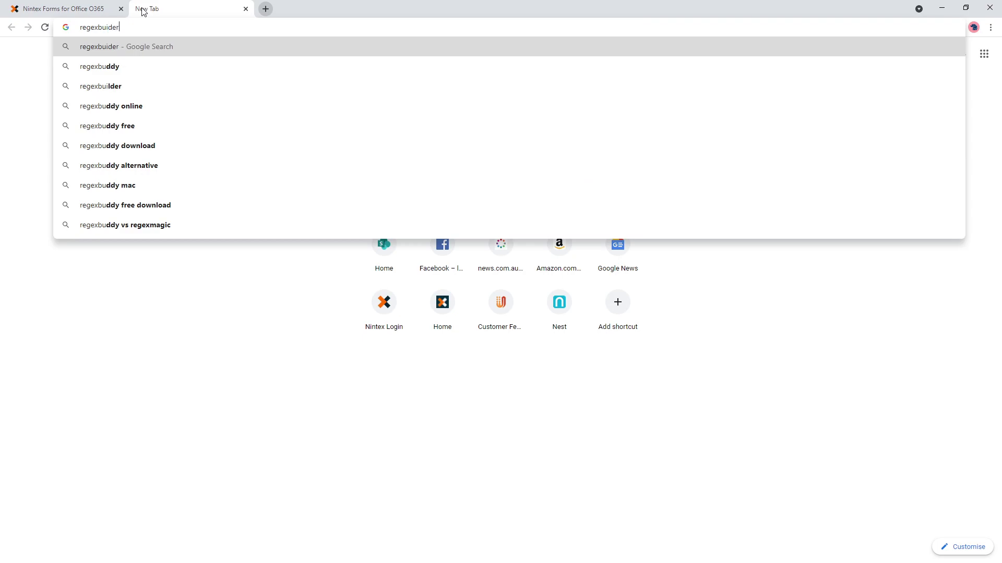
Look up RegExr's Character classes reference, then return to the Nintex formula editor.
key("Return")
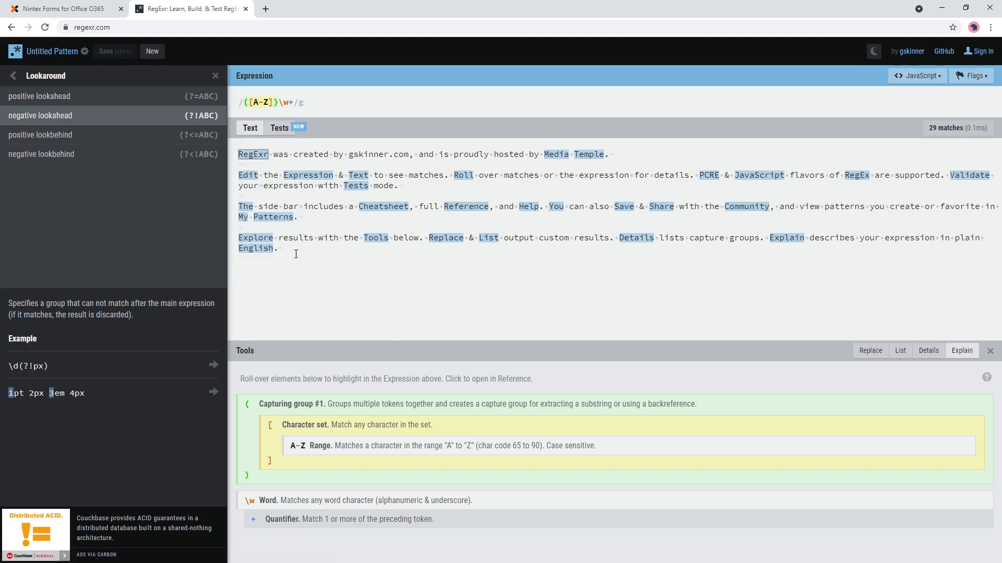
left_click(13, 75)
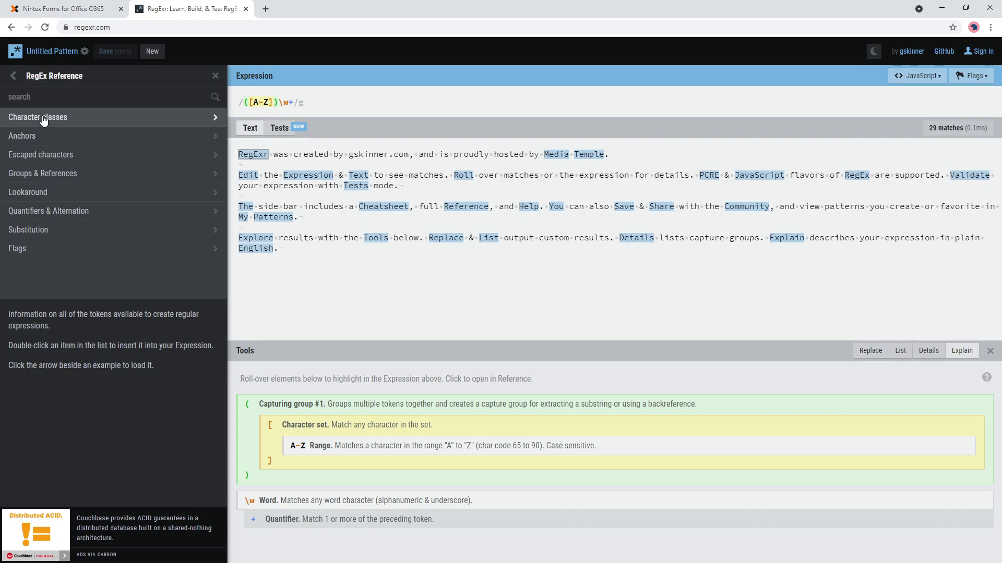
left_click(107, 116)
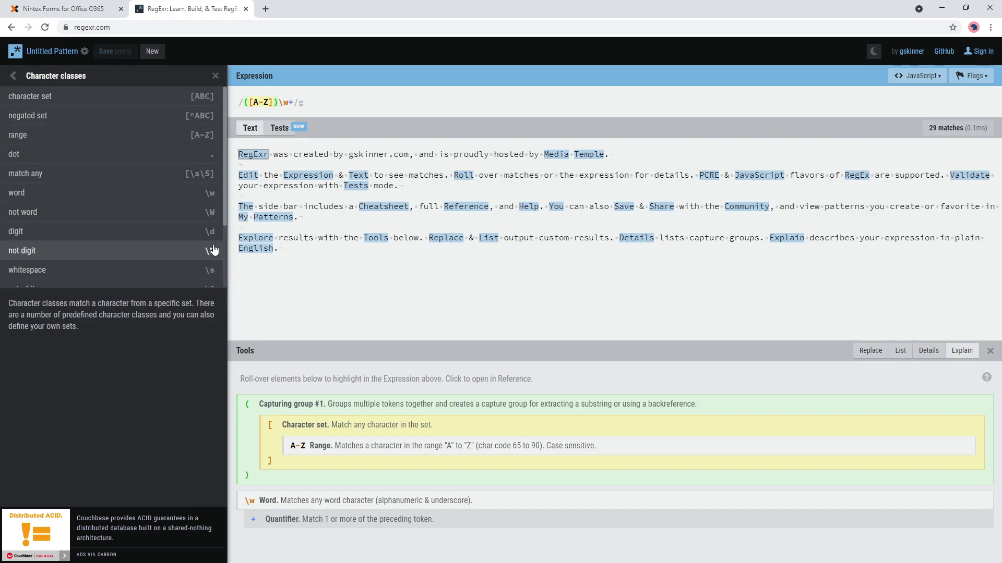
left_click(101, 7)
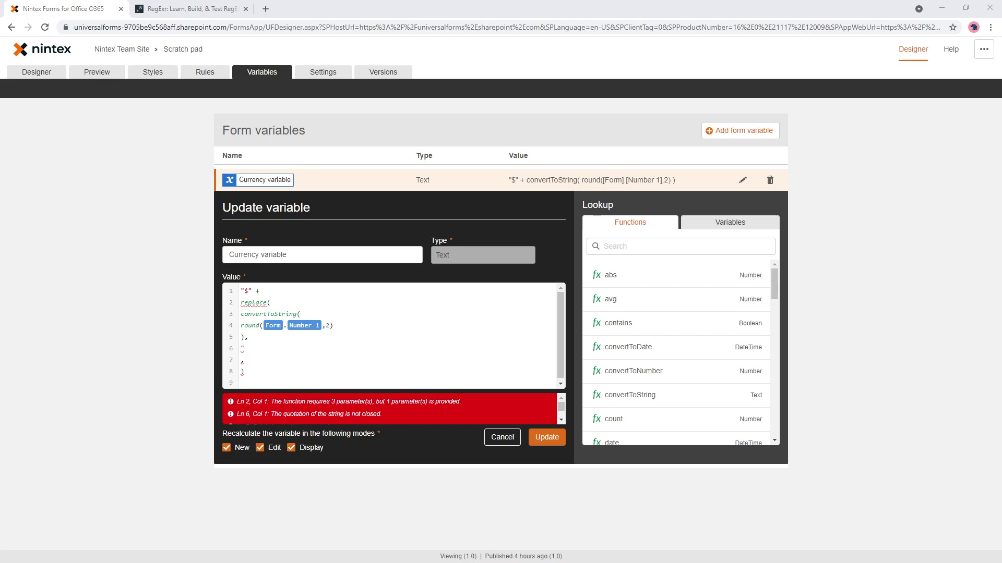
Paste the \\B(?=(\\d{3})+(?!\\d)) pattern in quotes and add "," as the replacement argument.
left_click(267, 348)
type("\\\\B(?=(\\\\d{3})+(?!\\\\d))")
type("\"")
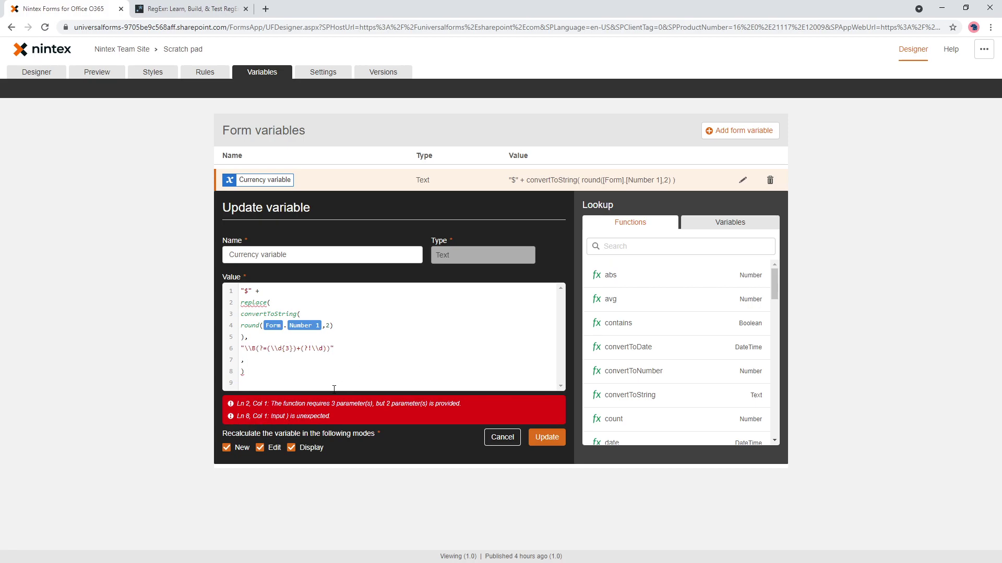
key("Down")
key("Down")
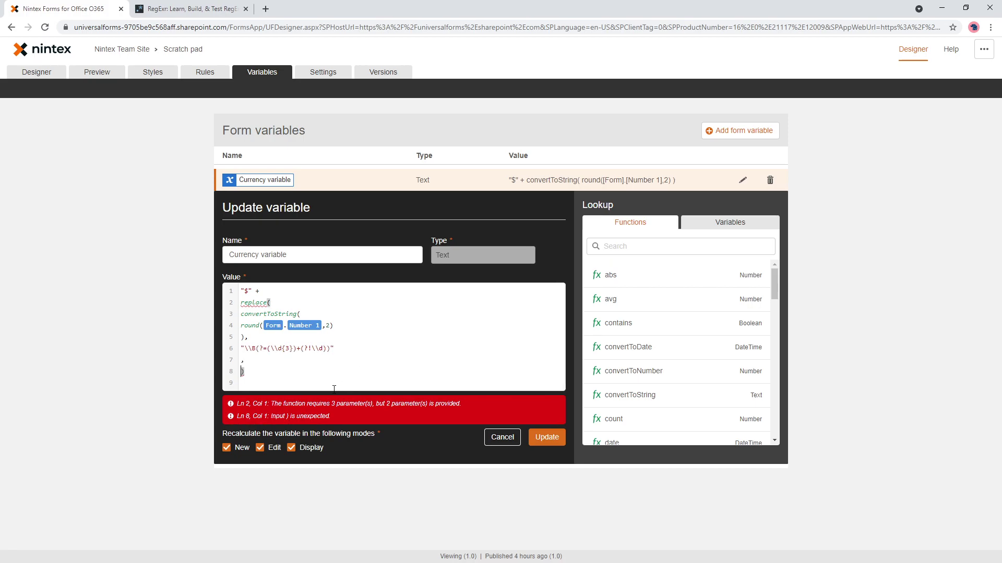
type("\",\"")
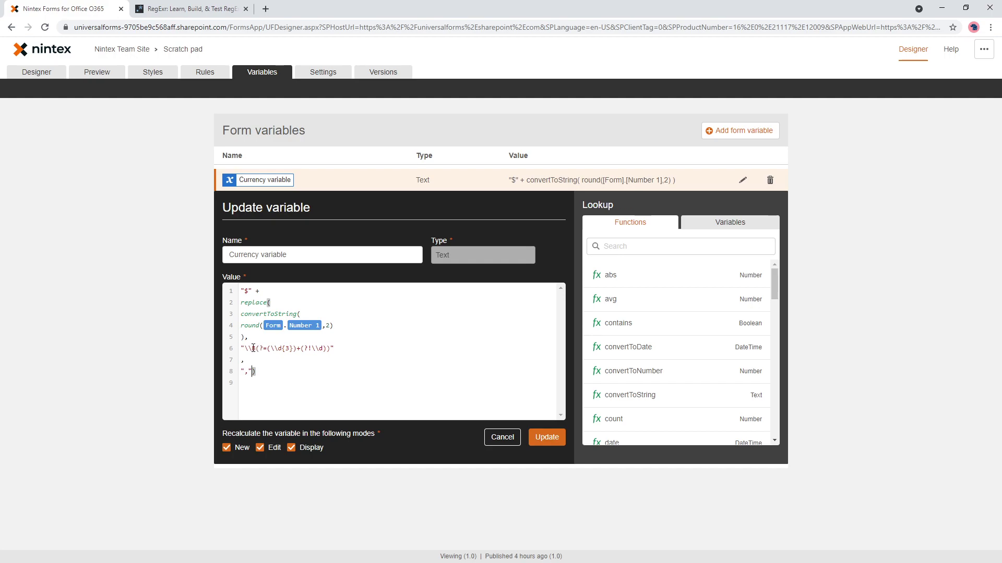
Review the pattern, restore the ! in its negative lookahead, and save the Currency variable.
left_click_drag(255, 348, 245, 347)
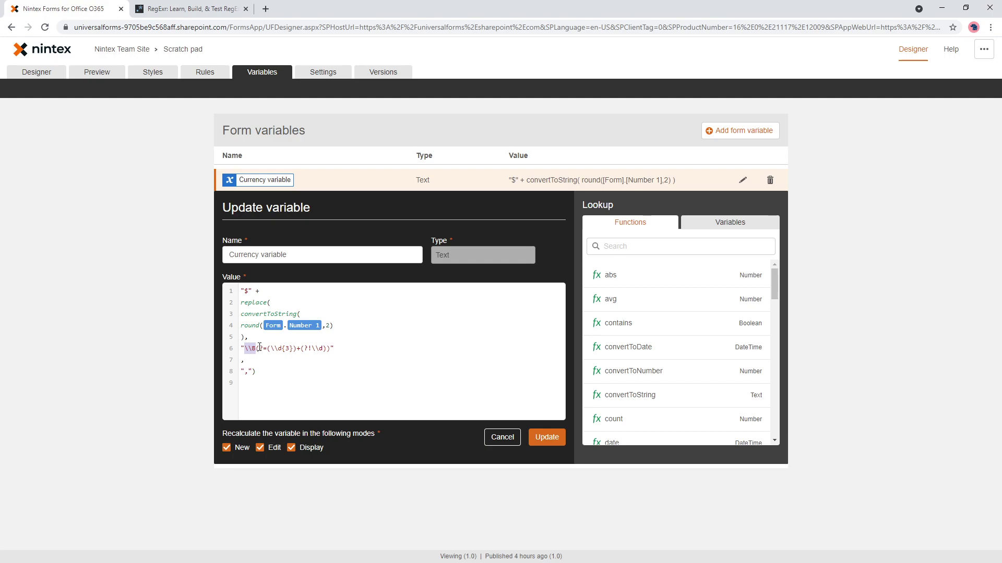
left_click_drag(271, 350, 296, 349)
left_click(309, 348)
type("!")
left_click_drag(338, 326, 240, 323)
left_click_drag(347, 346, 245, 349)
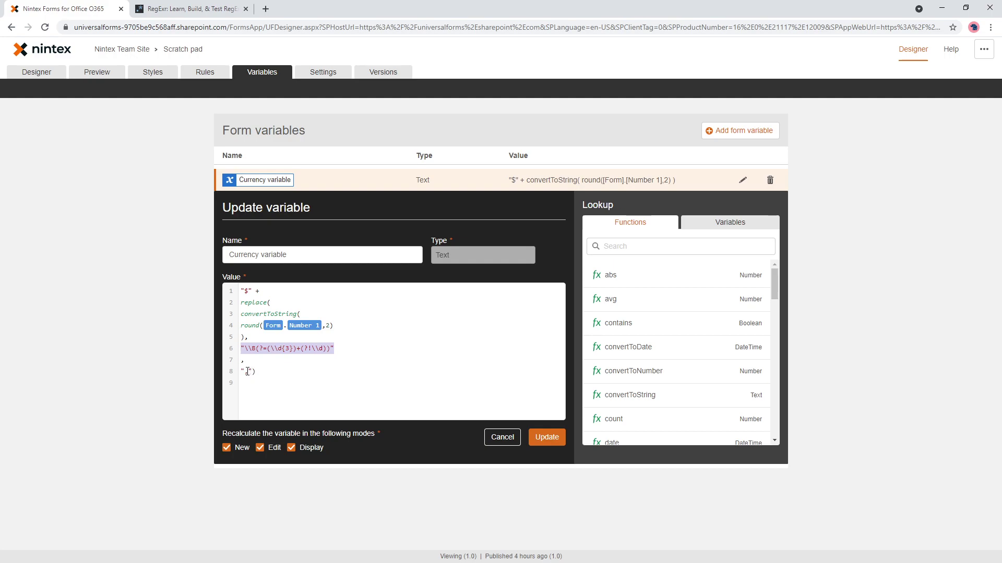
left_click(546, 437)
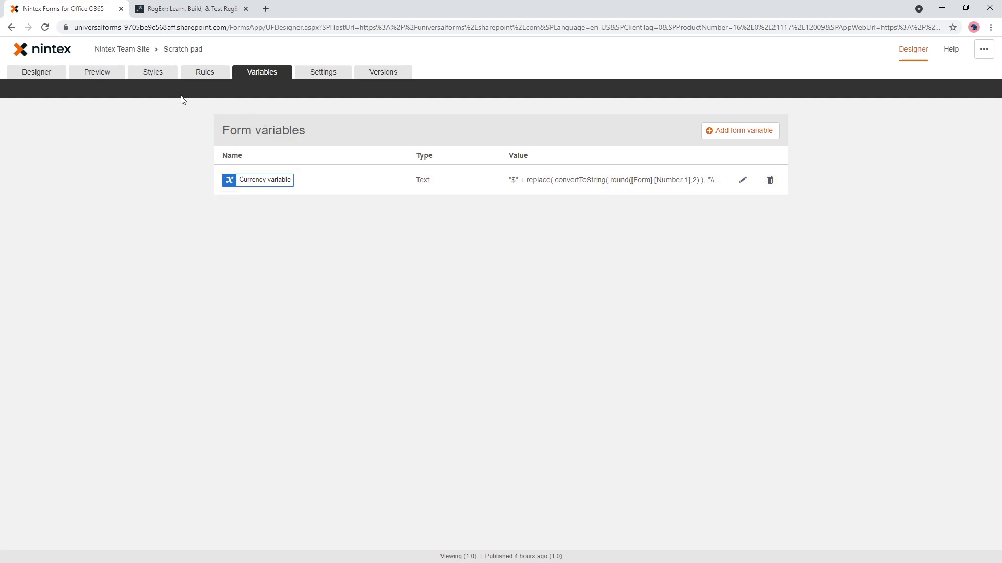
Preview the form and test Number 1 with 100 and 100.300.
left_click(97, 73)
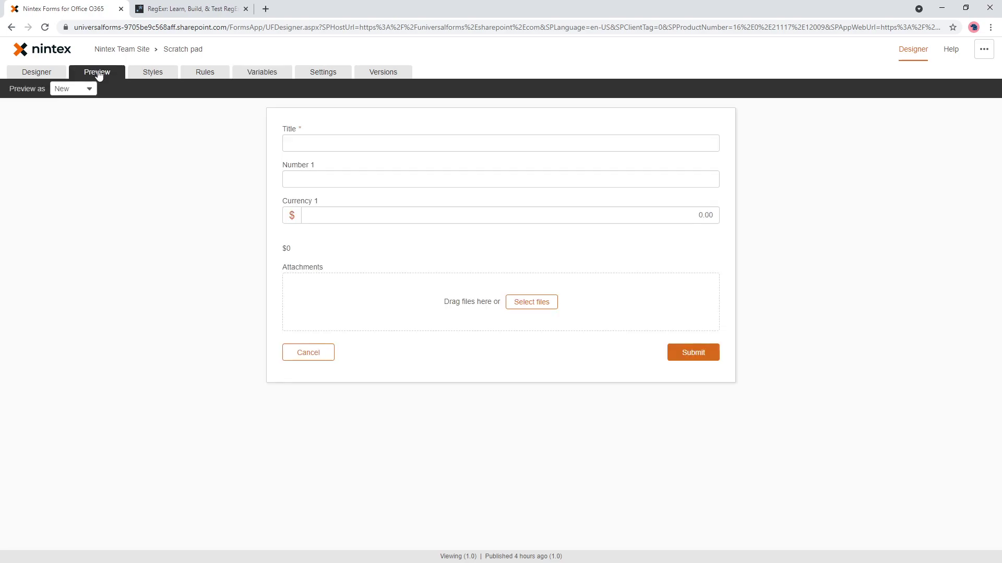
left_click(337, 181)
type("00")
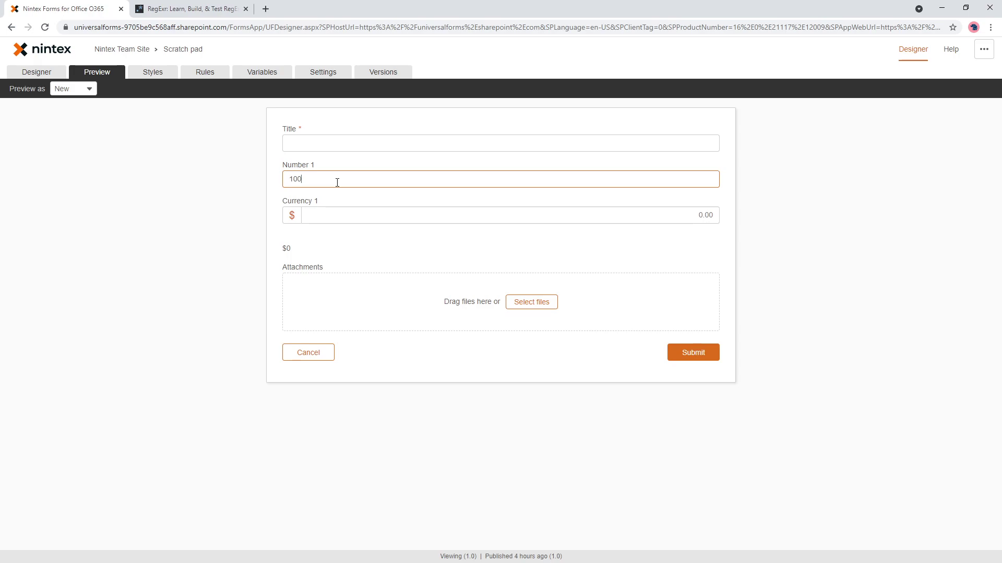
left_click(357, 249)
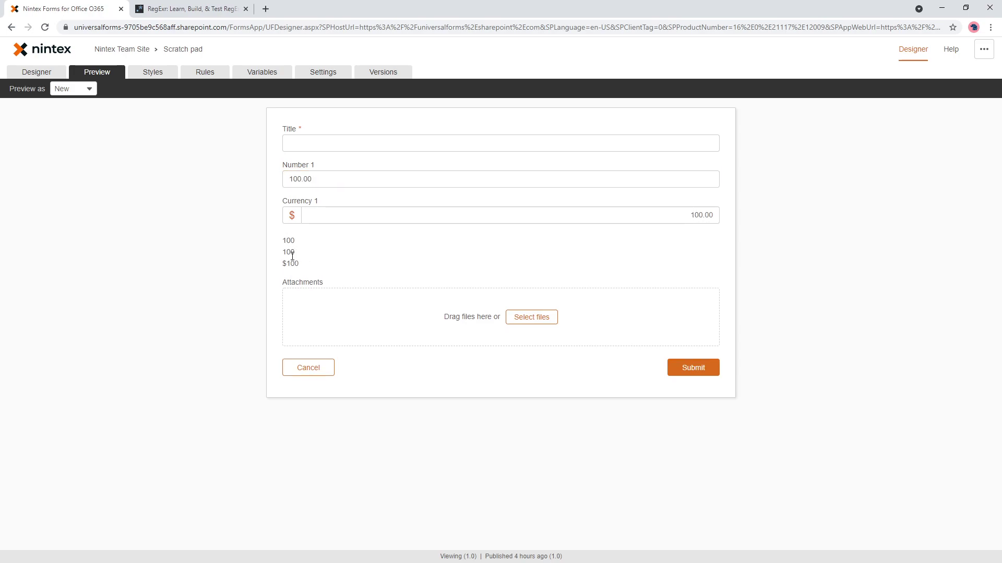
left_click(330, 180)
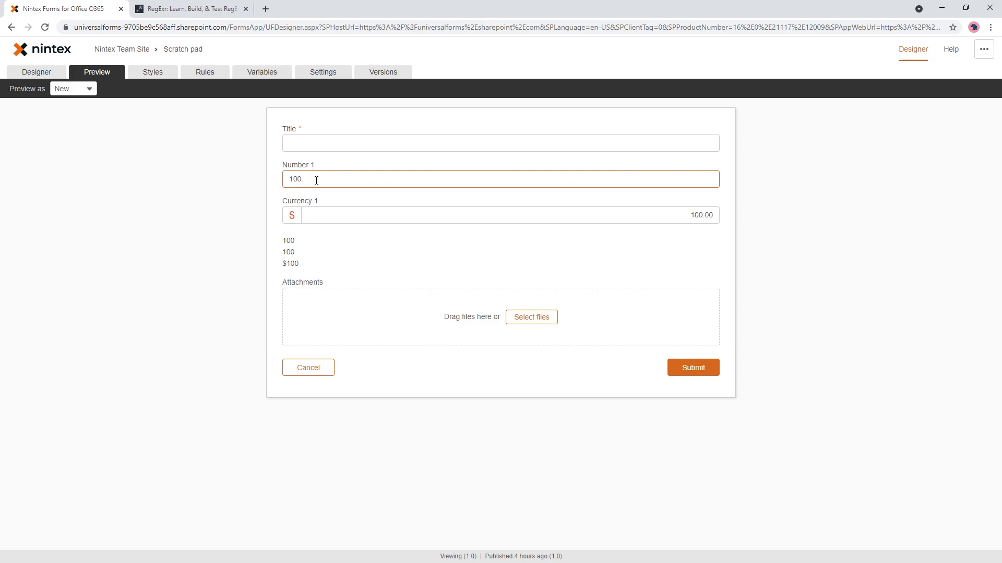
left_click(365, 258)
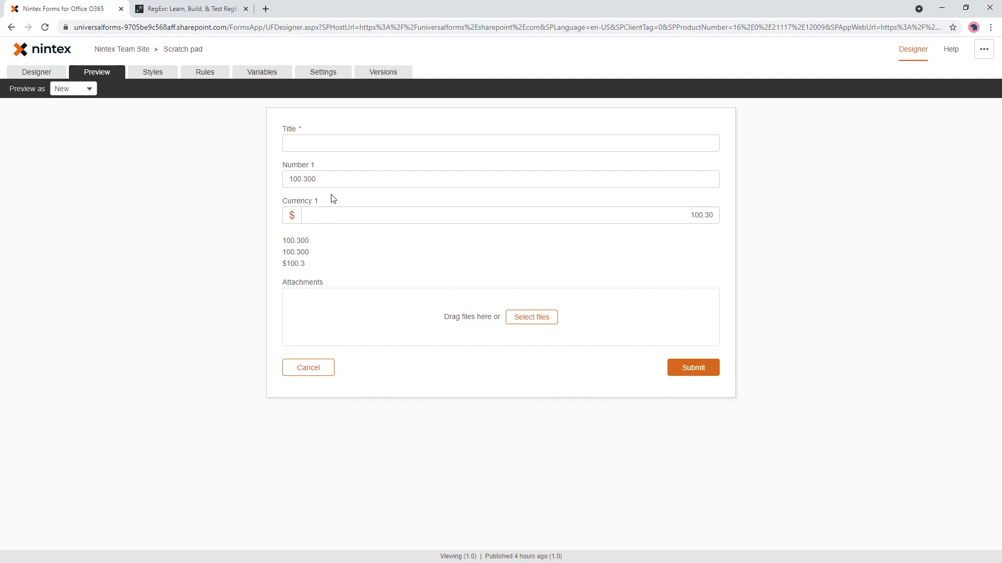
Grow Number 1 to 165556550.300 and confirm the label reads $165,556,550.3.
left_click(329, 179)
left_click_drag(299, 179, 292, 179)
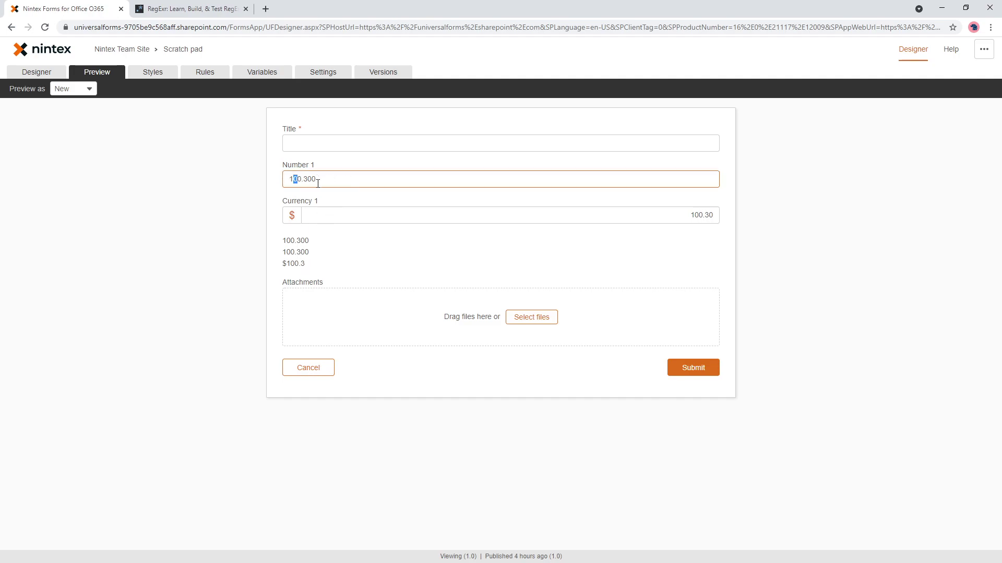
type("66")
left_click(349, 267)
left_click(301, 179)
type("55")
left_click(364, 248)
left_click(293, 177)
type("555")
left_click(364, 247)
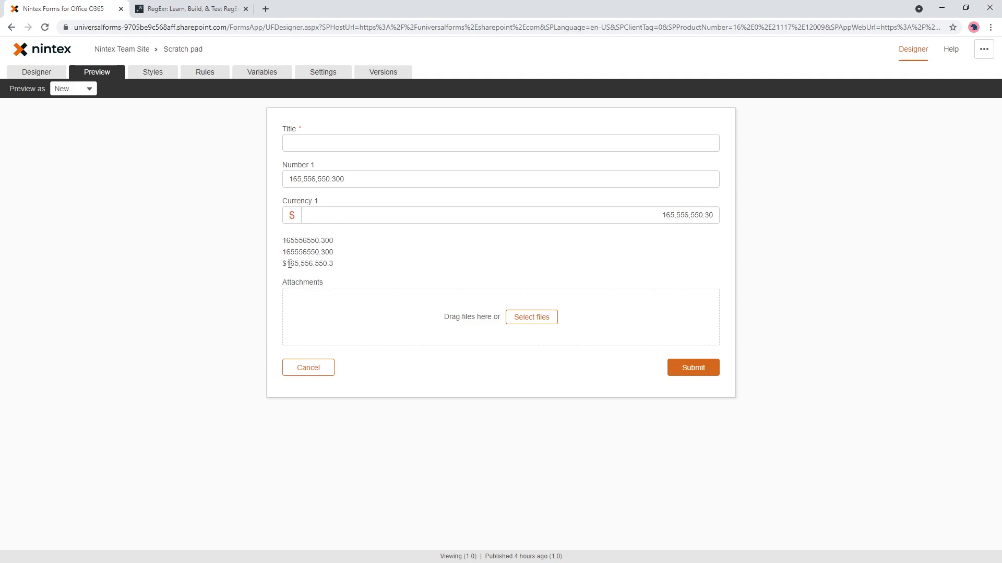
left_click_drag(287, 265, 315, 266)
left_click_drag(320, 265, 340, 271)
Reopen the Currency variable to review its round and convertToString parts.
left_click(352, 262)
left_click(262, 73)
left_click(743, 181)
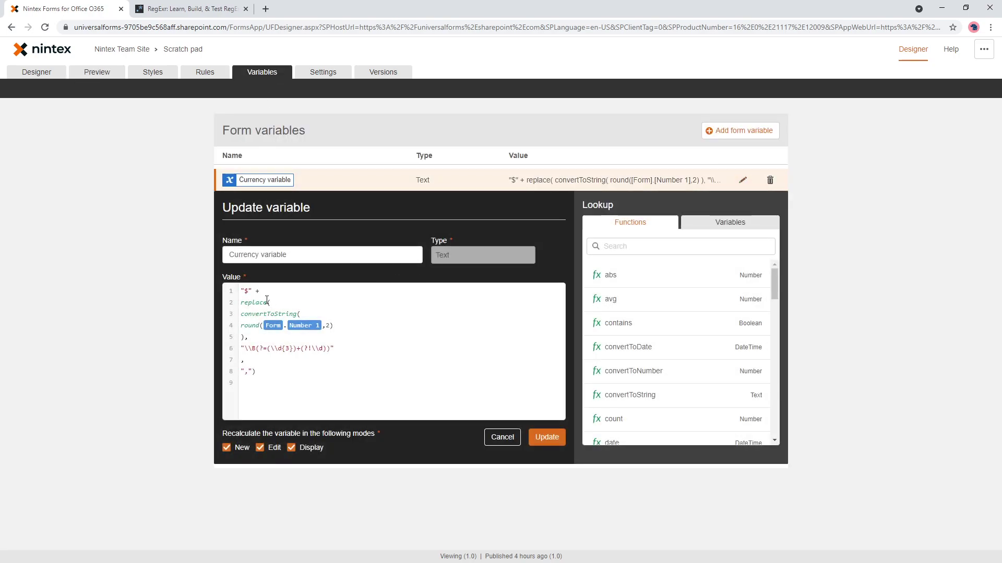
left_click_drag(241, 324, 357, 324)
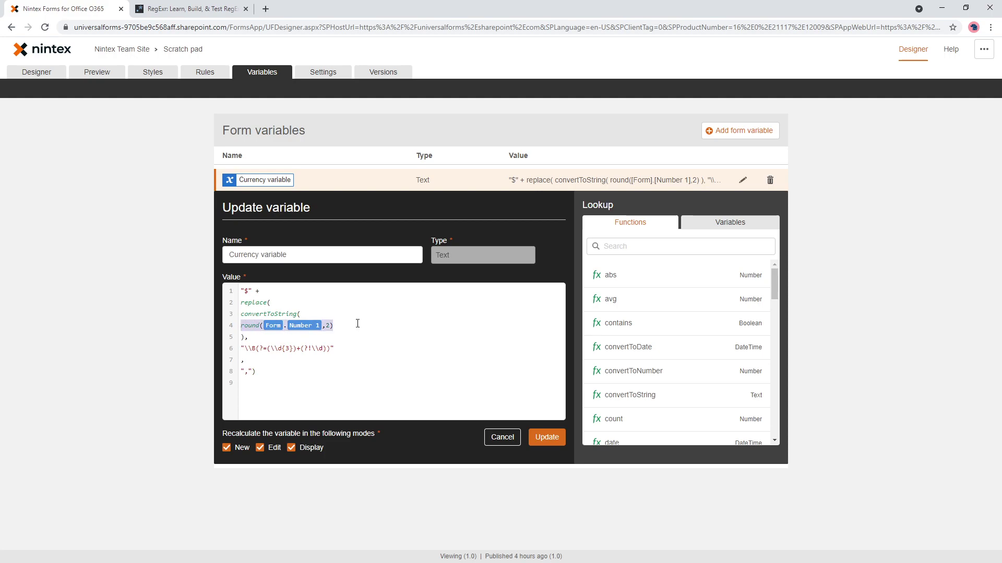
left_click_drag(302, 317, 318, 394)
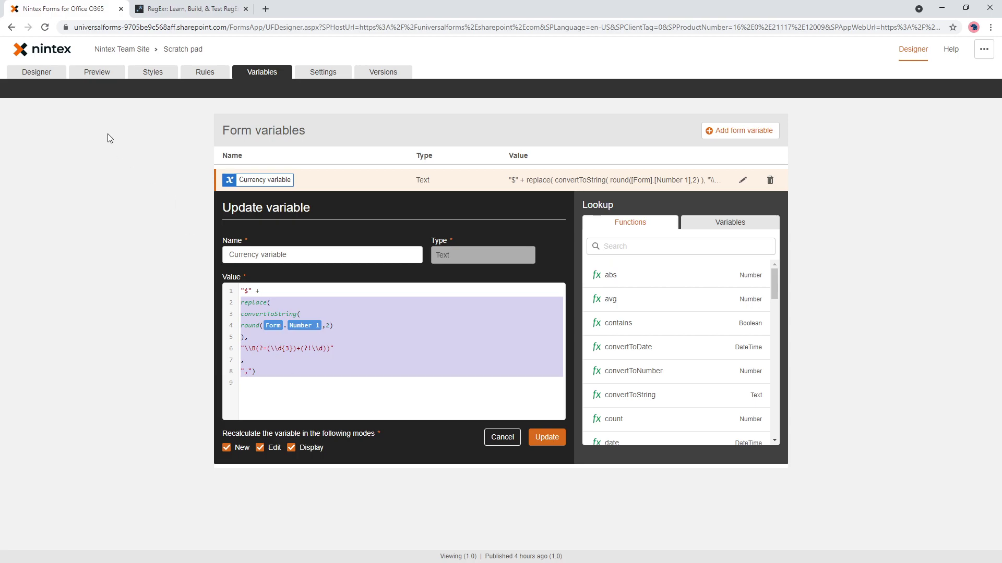
Preview with Number 1 = 5,023,623,623,727.272727277227, giving a label of $5,023,623,623,727.27.
left_click(14, 73)
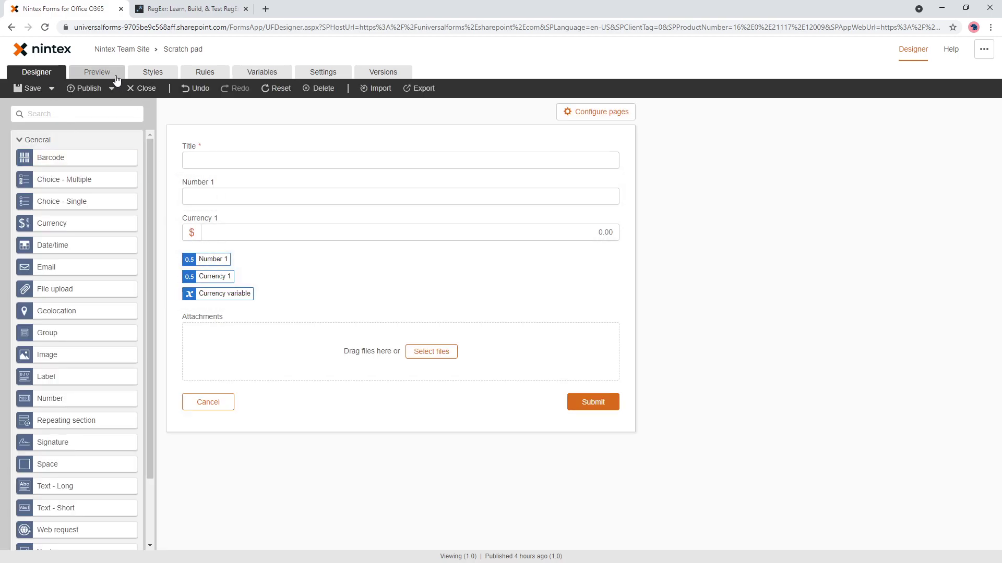
left_click(103, 73)
left_click(325, 180)
type("5,023,623,623,727.272727277227")
left_click(409, 255)
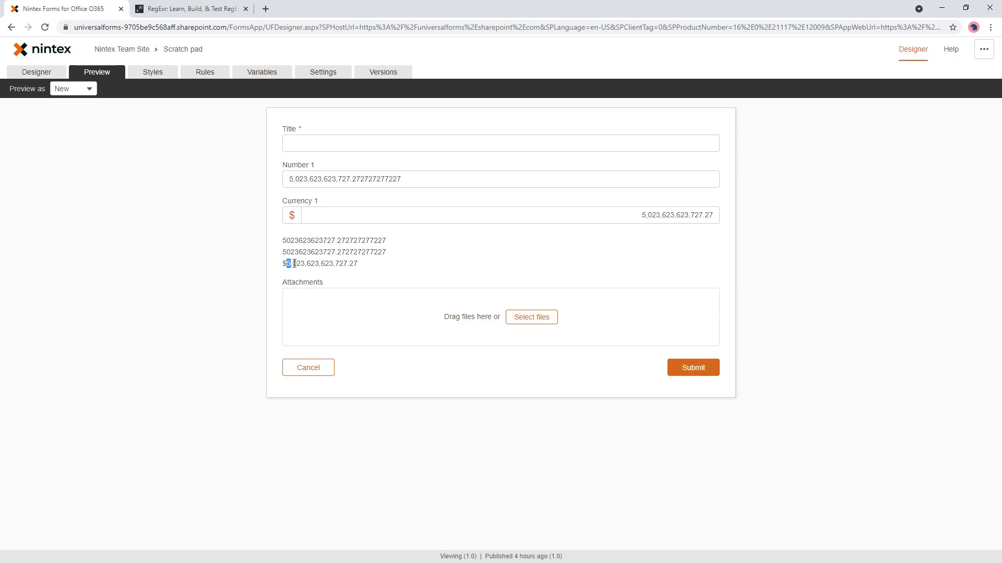
left_click_drag(291, 264, 352, 266)
left_click(309, 263)
left_click(373, 269)
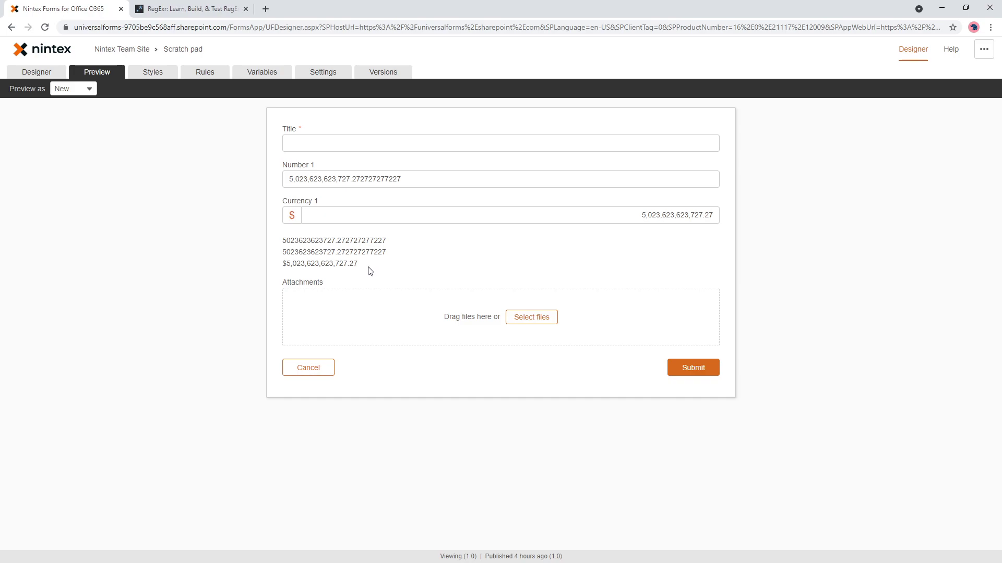